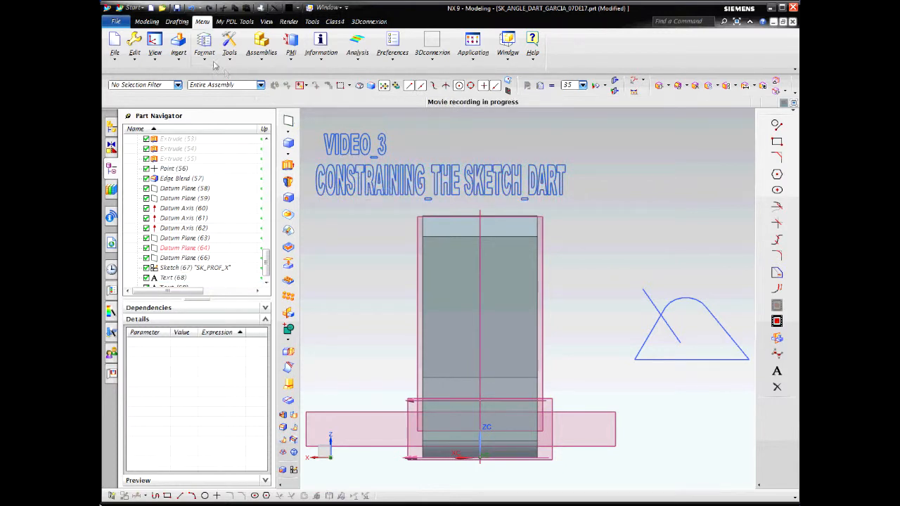
Turn off layer 38, _VIDEO_3_LABELS, in the layer settings to hide the title text
click(205, 59)
click(222, 71)
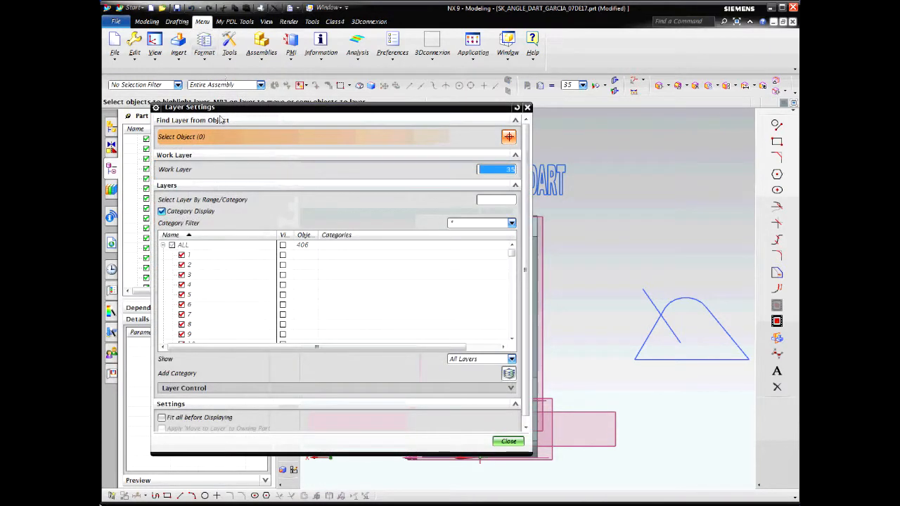
scroll(217, 279, down, 10)
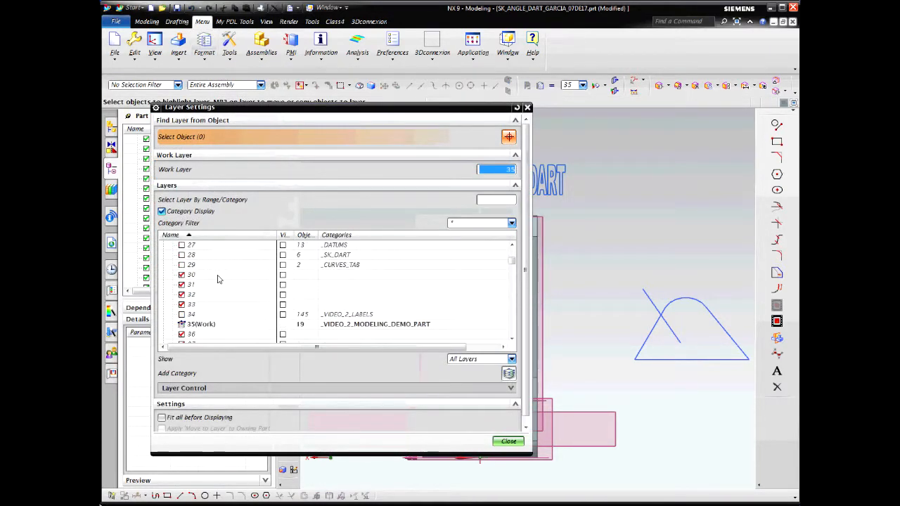
scroll(217, 279, up, 2)
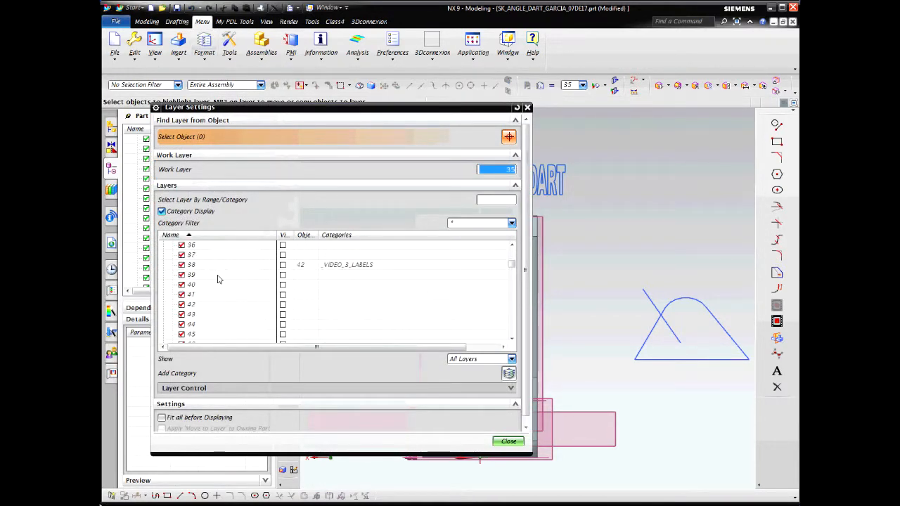
click(181, 265)
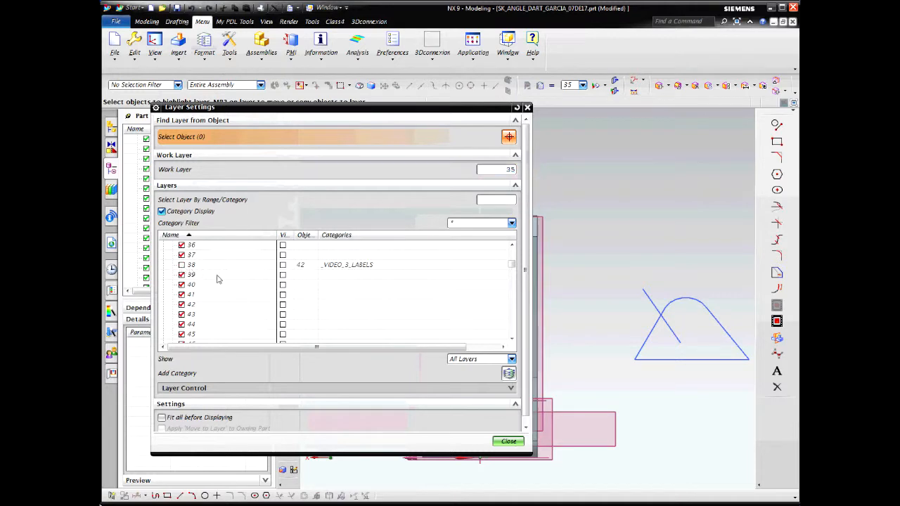
click(509, 443)
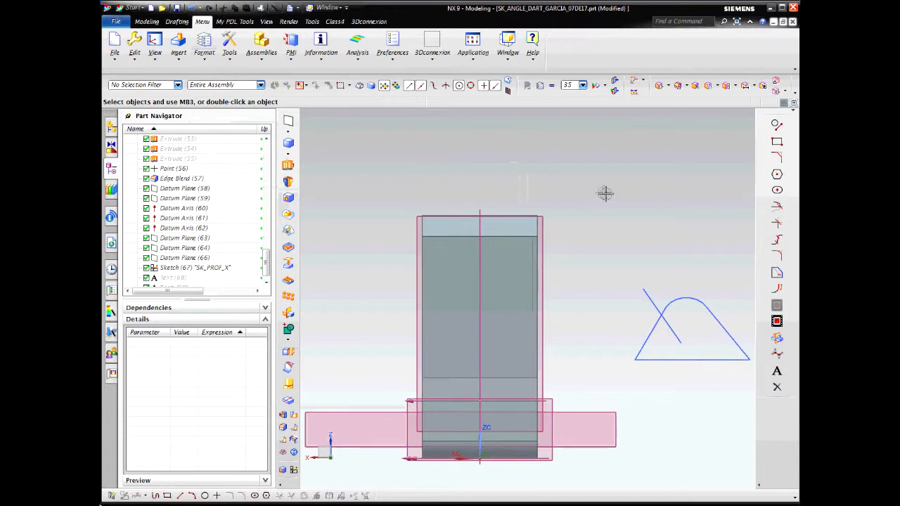
Open sketch SK_PROF_X for editing and check the list of explicit constraints in the active sketch
click(709, 306)
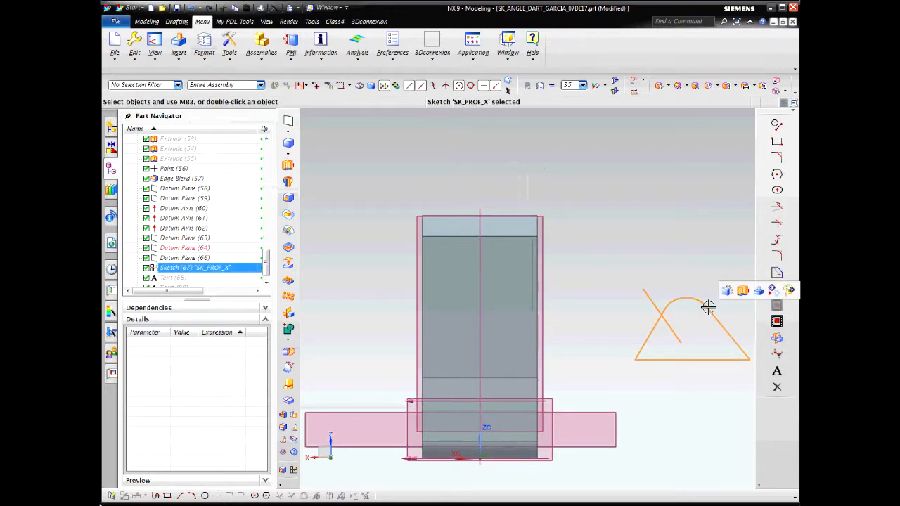
double_click(708, 307)
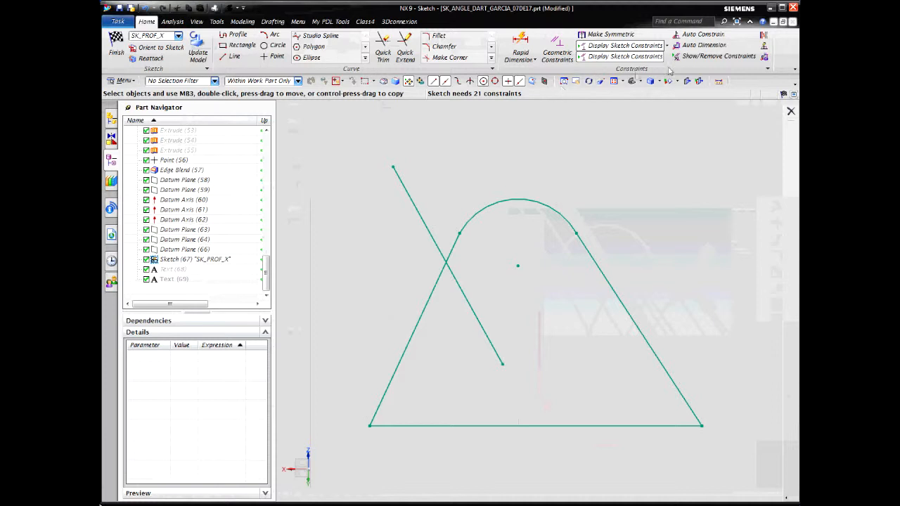
click(718, 56)
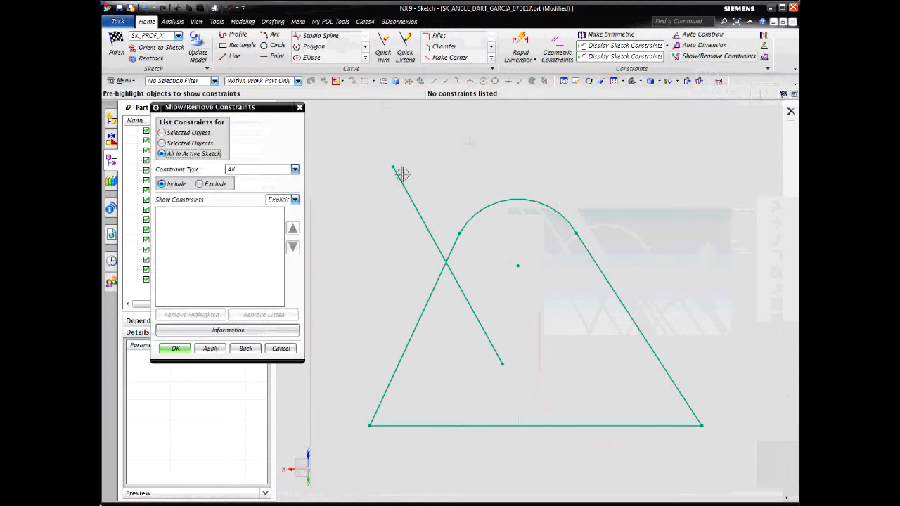
click(281, 349)
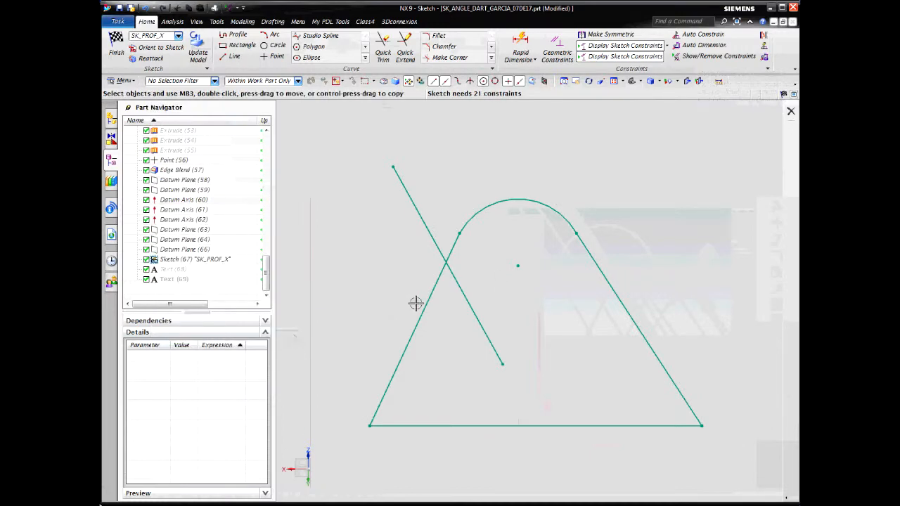
Auto-constrain all the sketch curves with horizontal, vertical, tangent, parallel, perpendicular and coincident constraints enabled
click(715, 35)
mouse_move(339, 145)
mouse_down()
mouse_move(542, 331)
mouse_move(724, 448)
mouse_up()
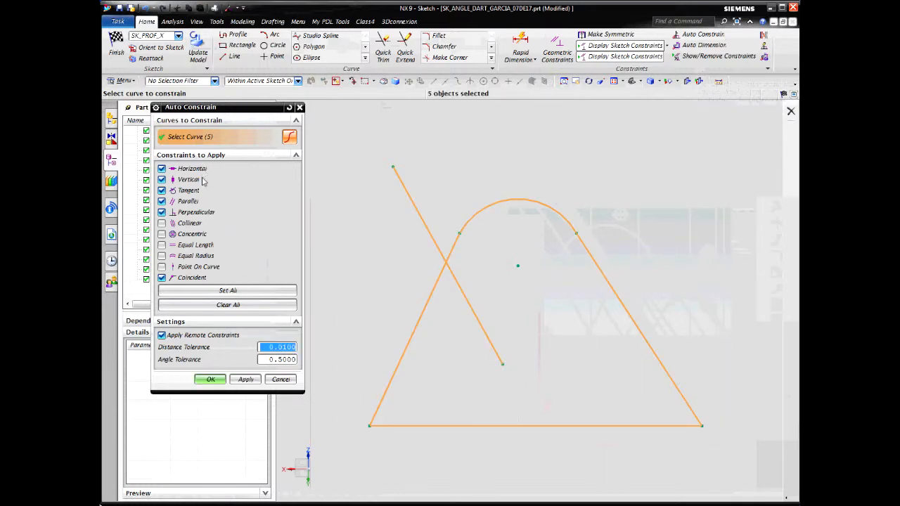
click(210, 380)
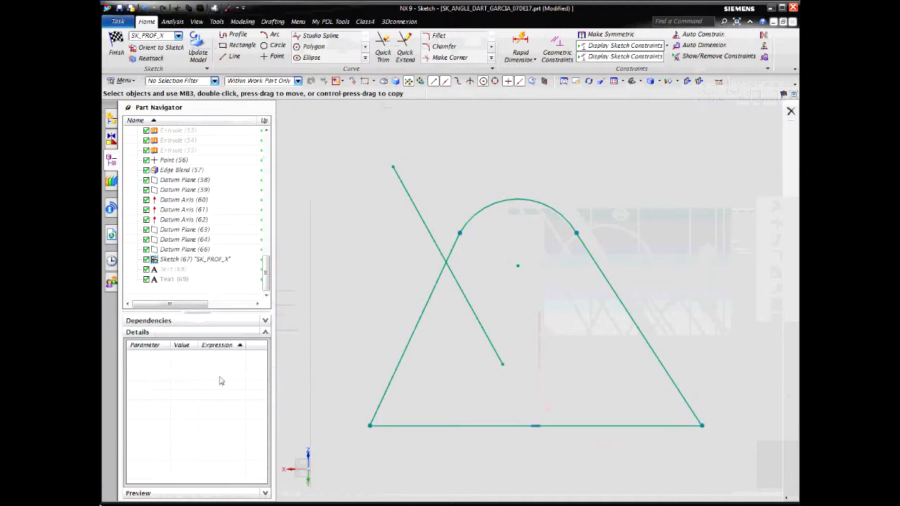
Review each constraint listed for the active sketch and see which curves it applies to
click(700, 60)
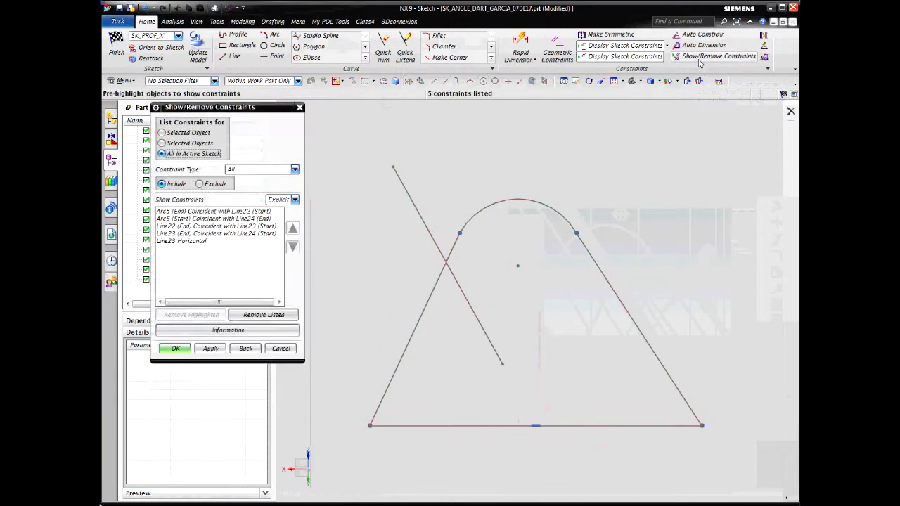
click(259, 212)
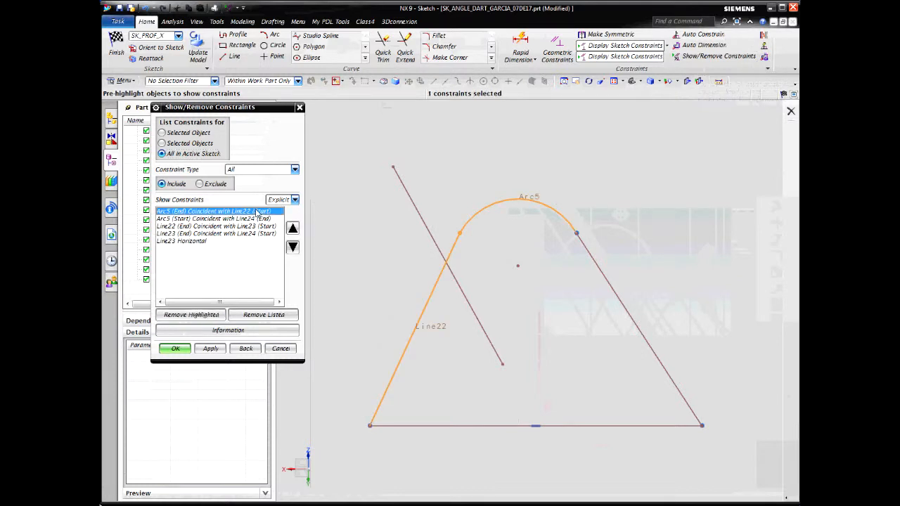
click(254, 219)
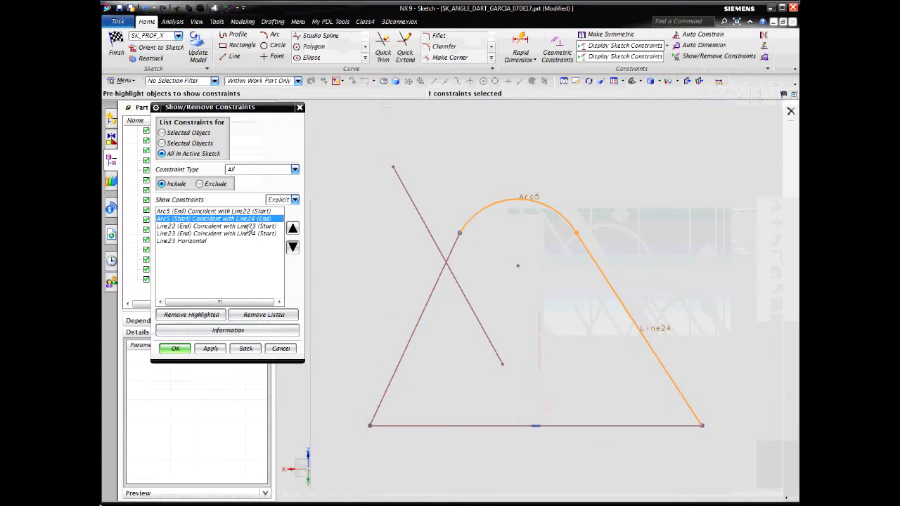
click(249, 226)
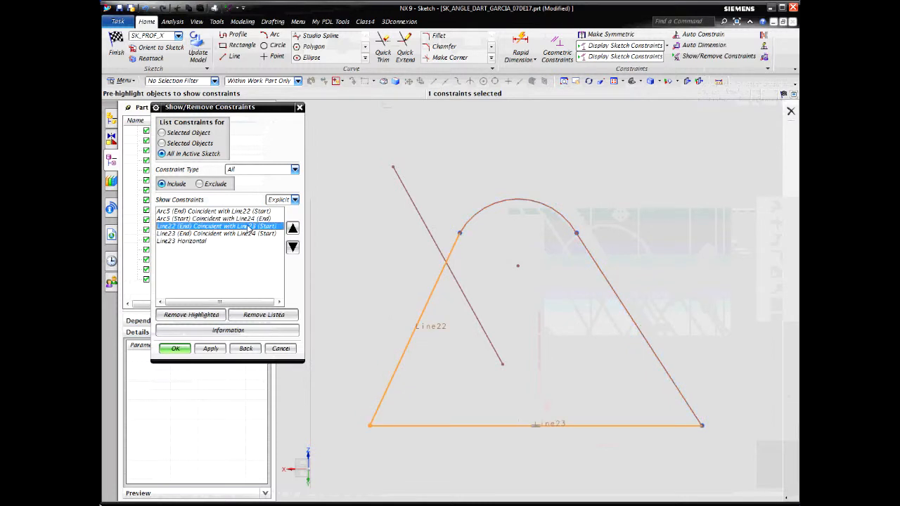
click(241, 235)
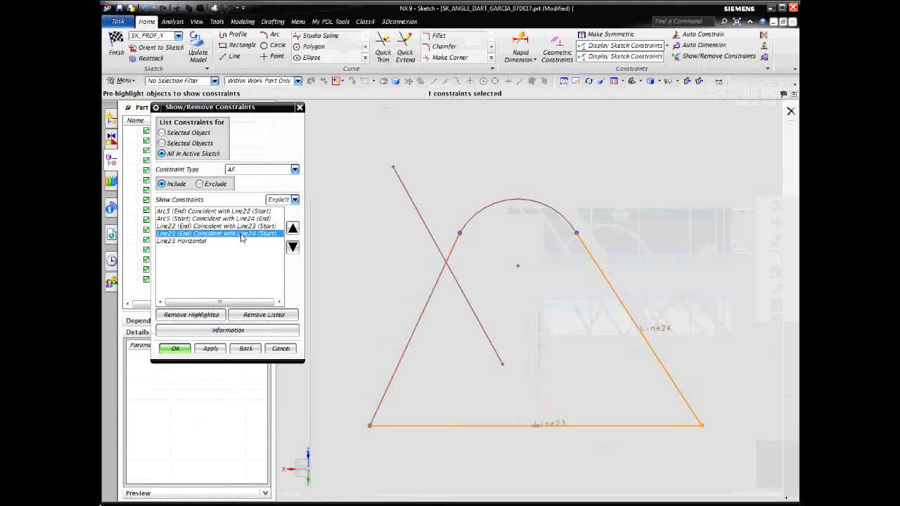
click(204, 242)
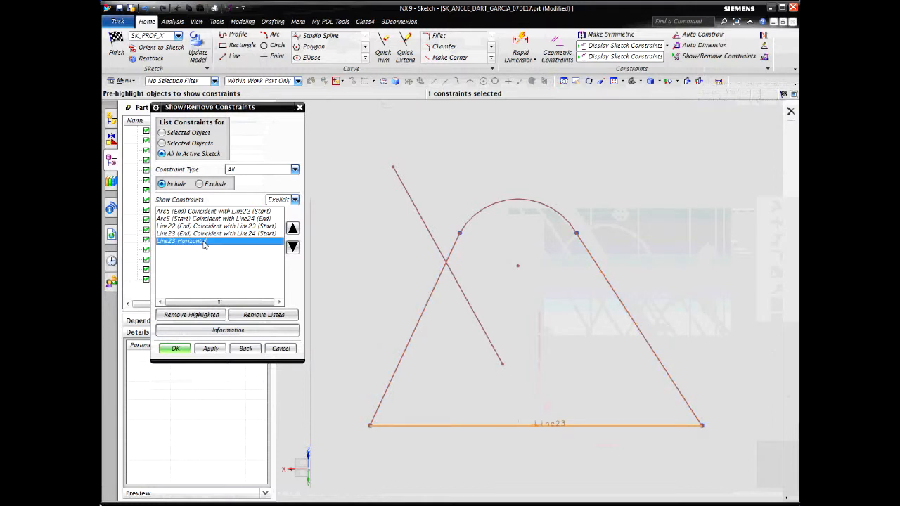
click(280, 350)
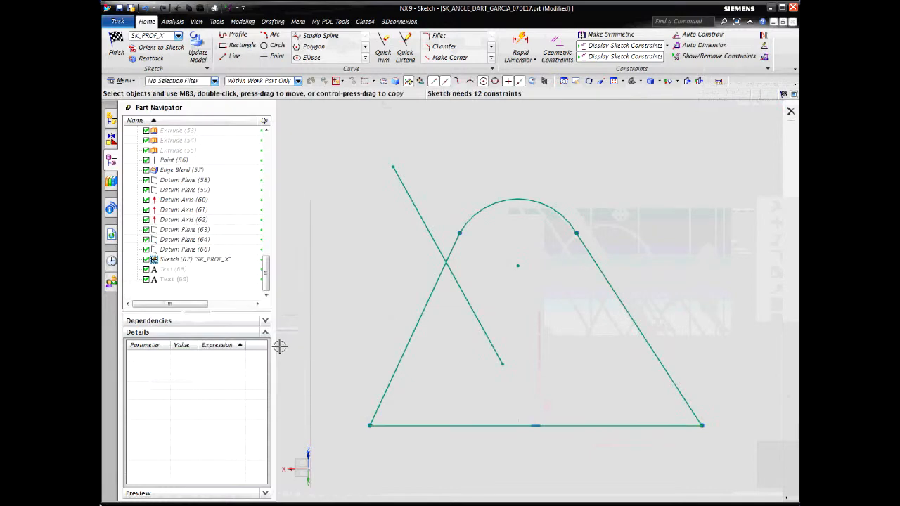
Make the loose slanted line vertical and constrain its lower endpoint onto the horizontal base line with Point On Curve
click(424, 228)
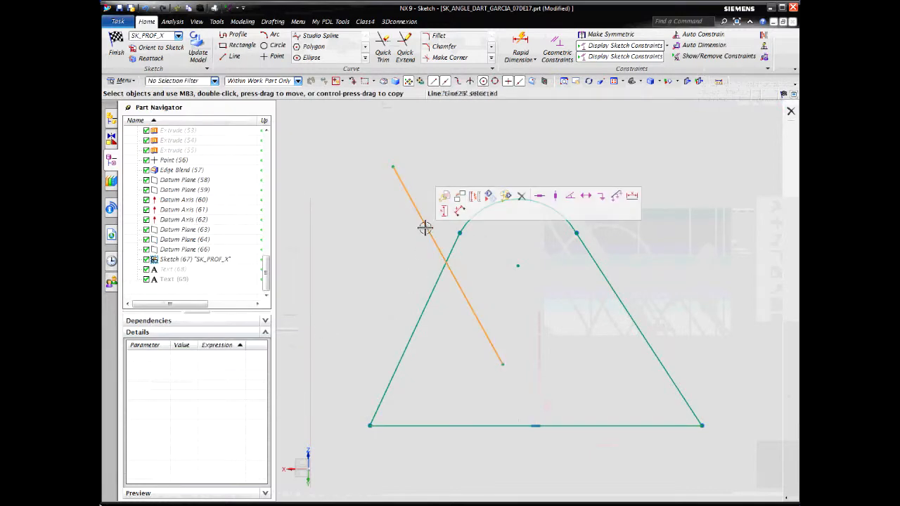
click(555, 197)
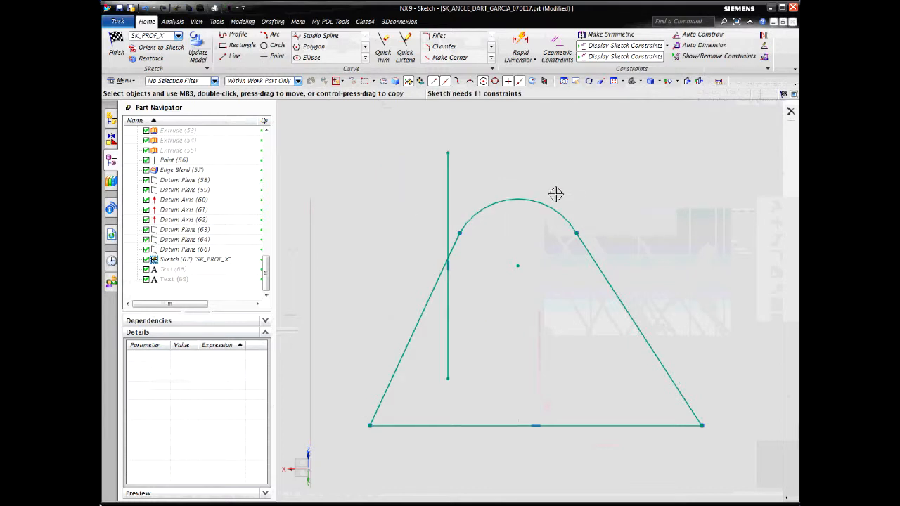
click(448, 374)
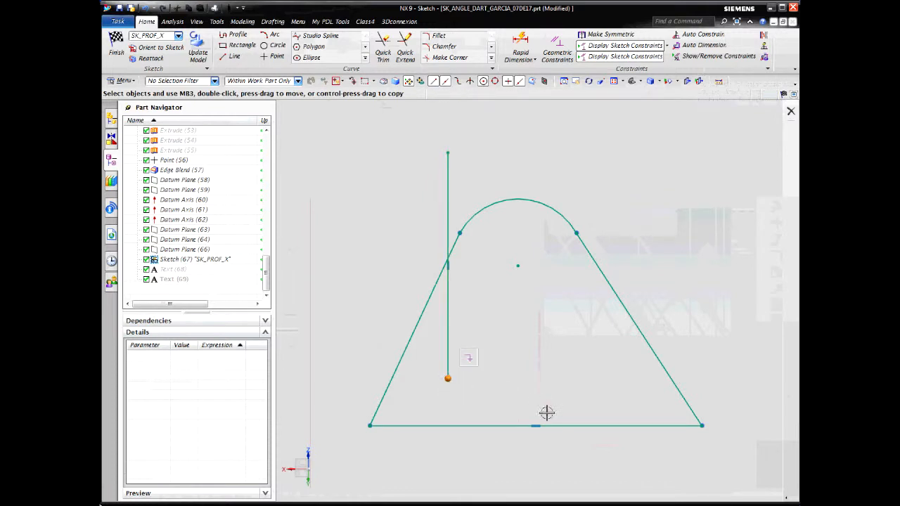
click(559, 422)
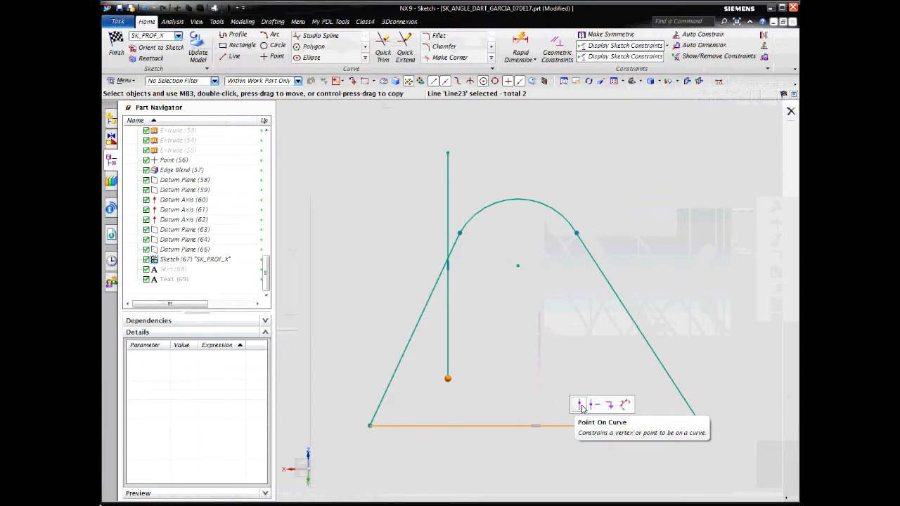
click(582, 407)
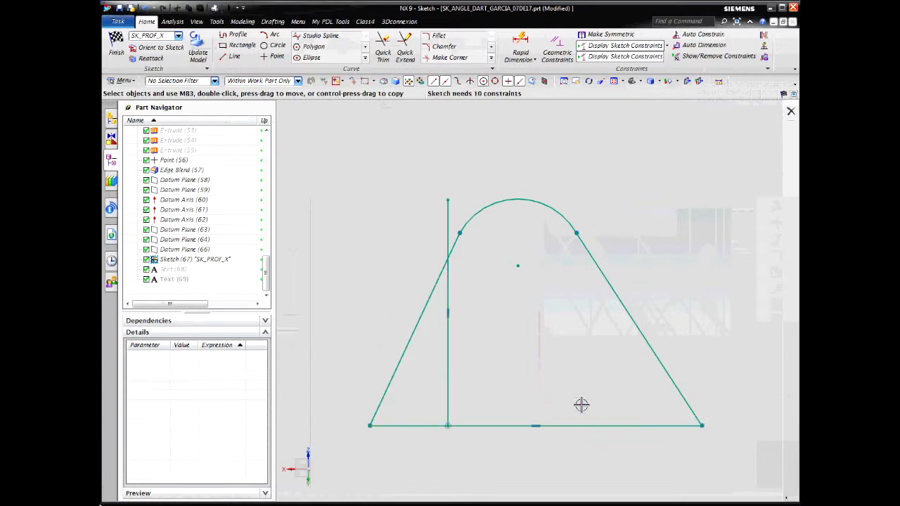
Constrain the vertical line's lower endpoint to the midpoint of the horizontal base line
click(448, 424)
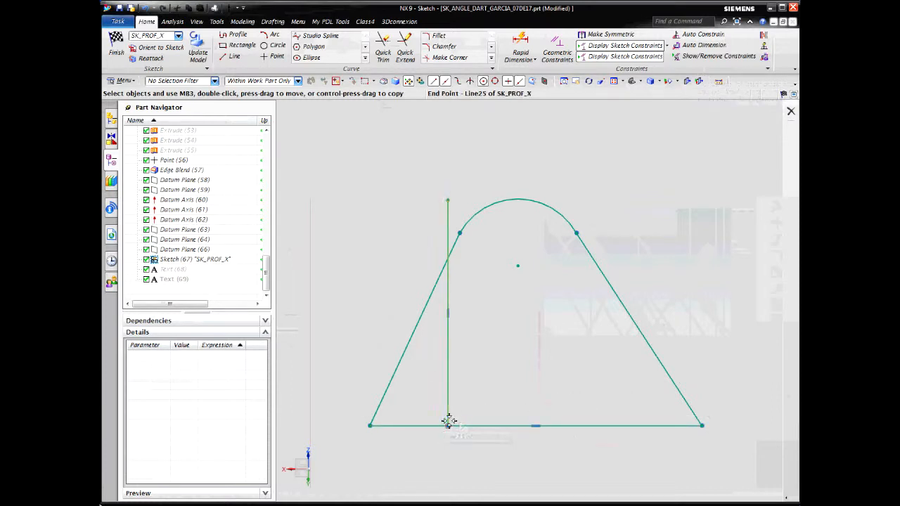
click(566, 424)
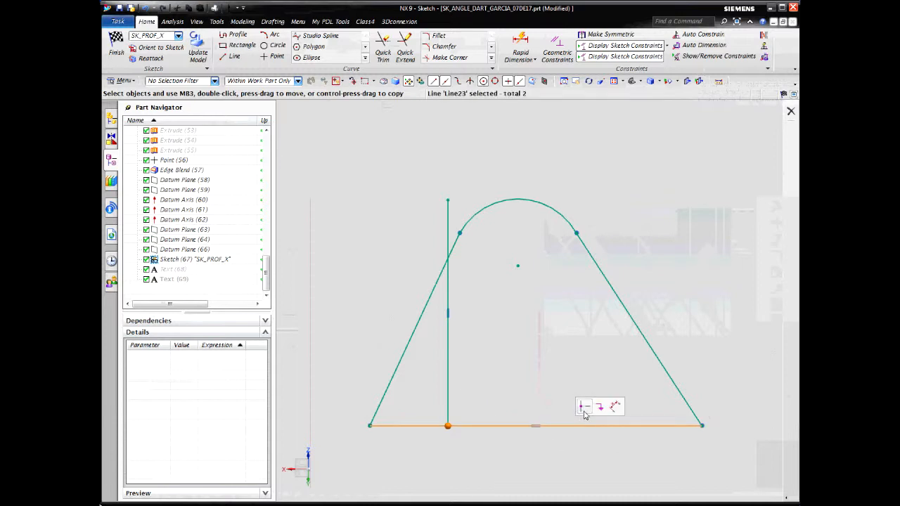
click(584, 414)
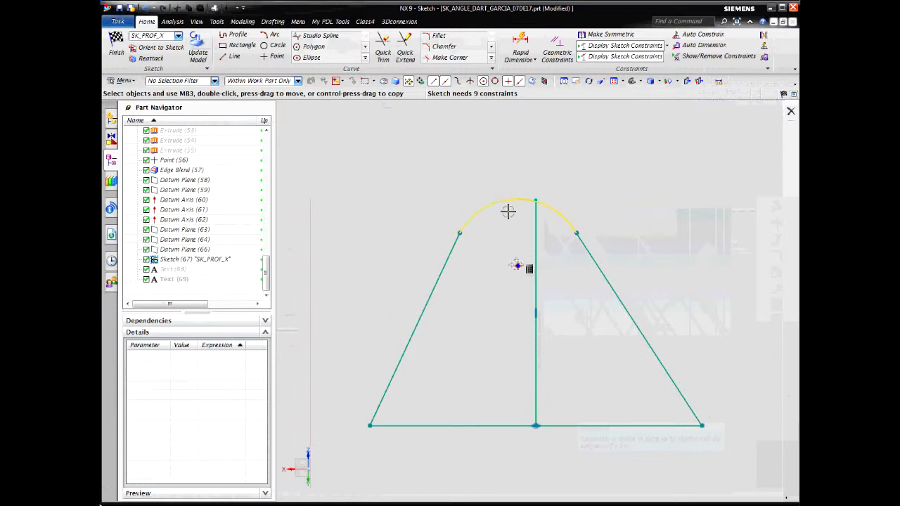
click(518, 264)
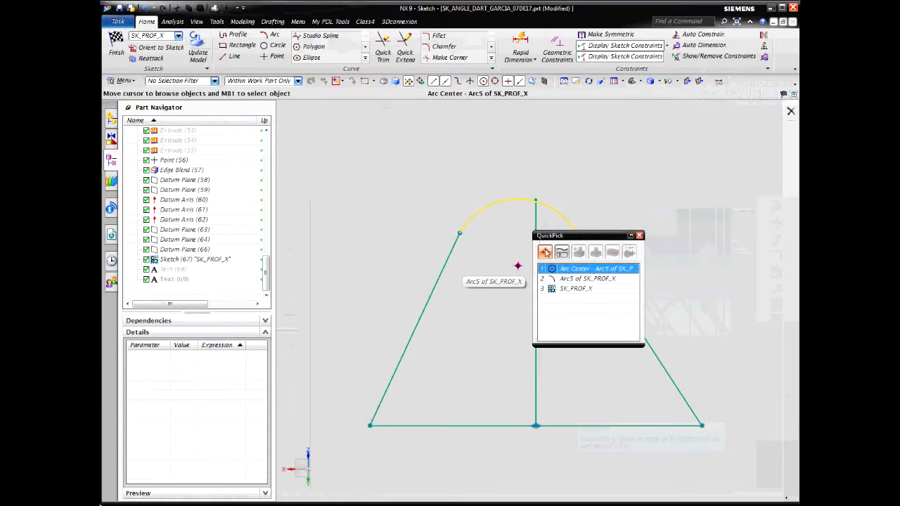
click(566, 280)
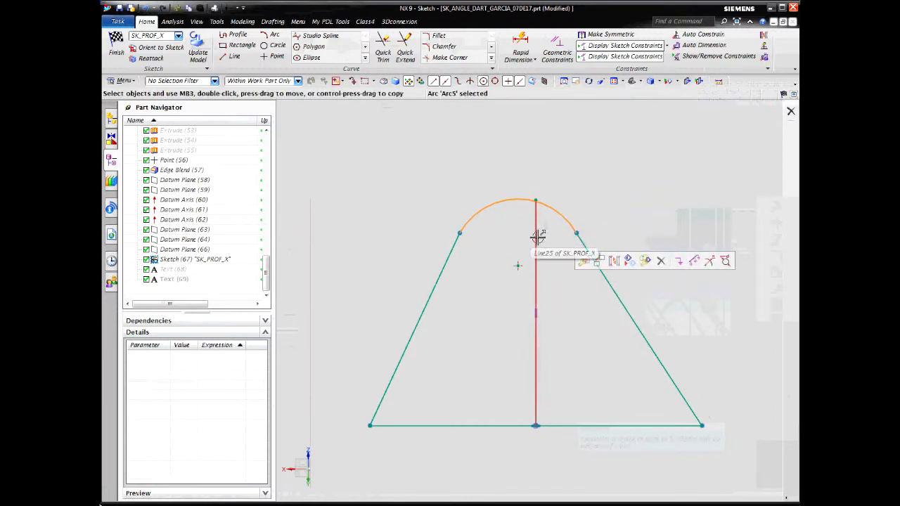
click(538, 236)
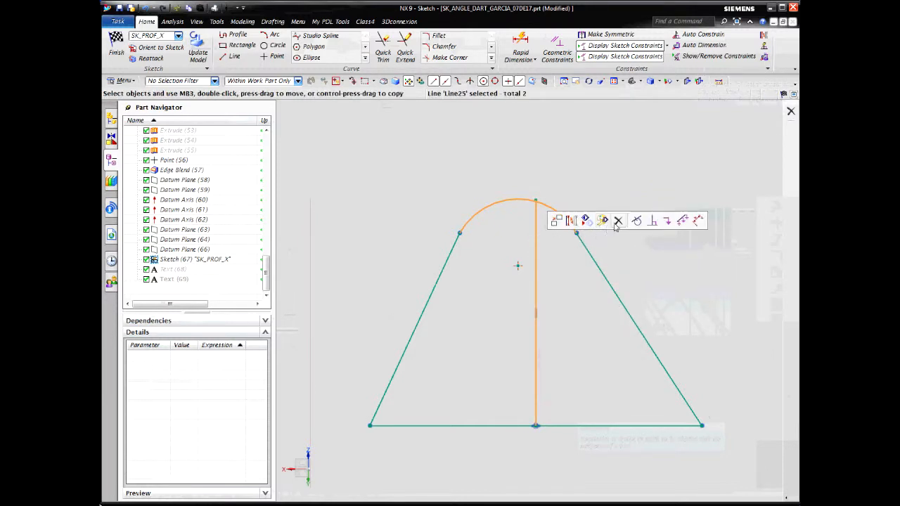
key(Escape)
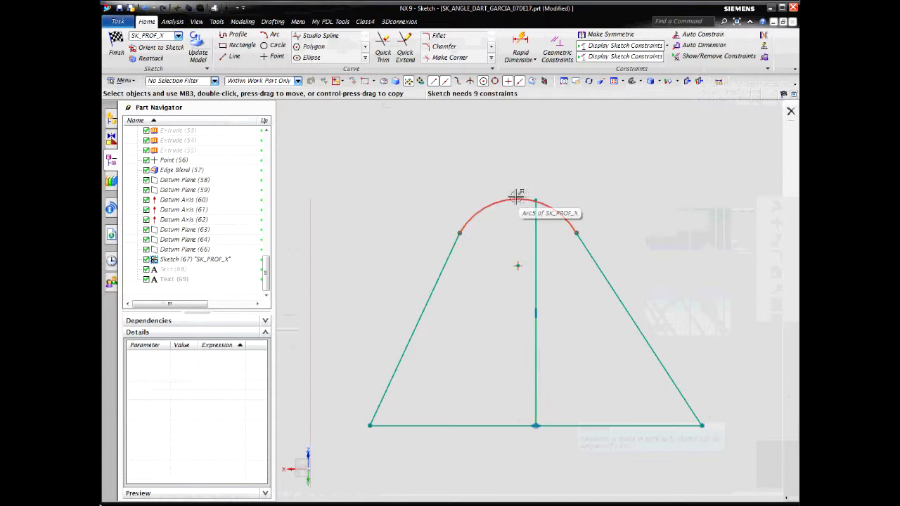
Constrain the top arc's center onto the vertical line with Point On Curve
click(518, 263)
click(573, 268)
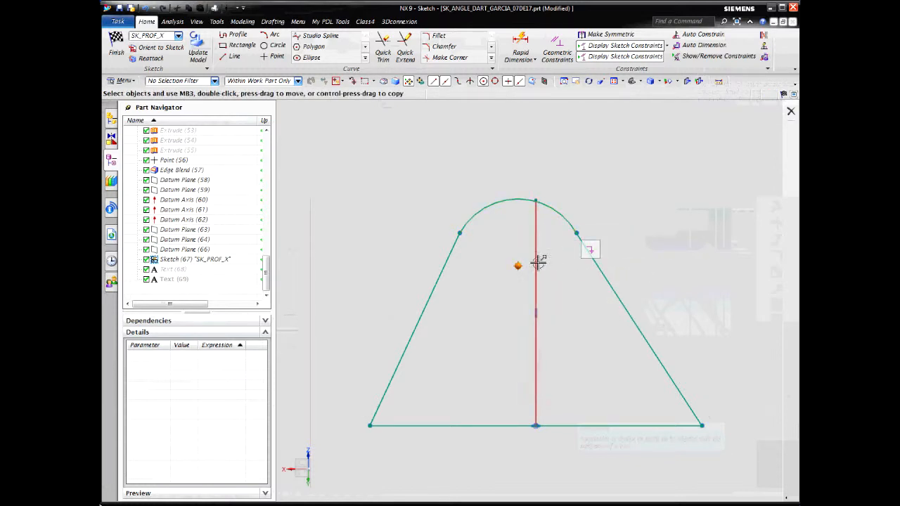
click(536, 263)
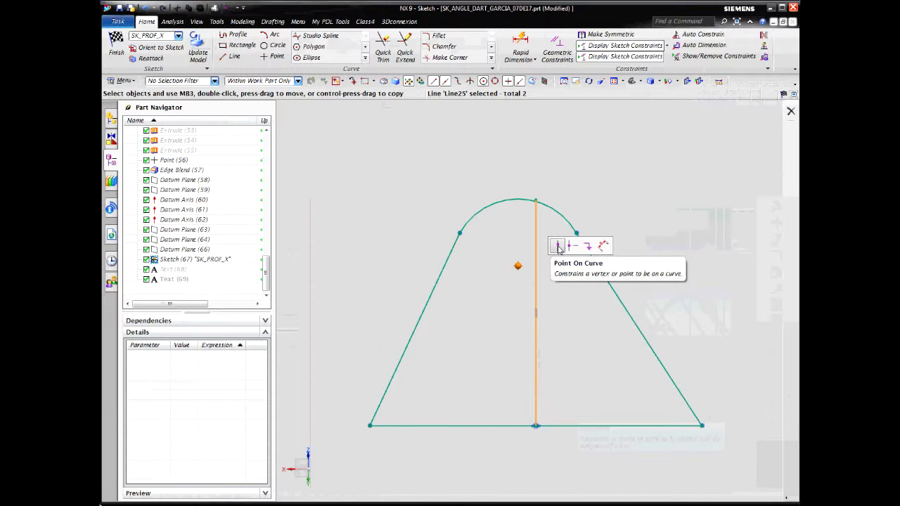
click(558, 247)
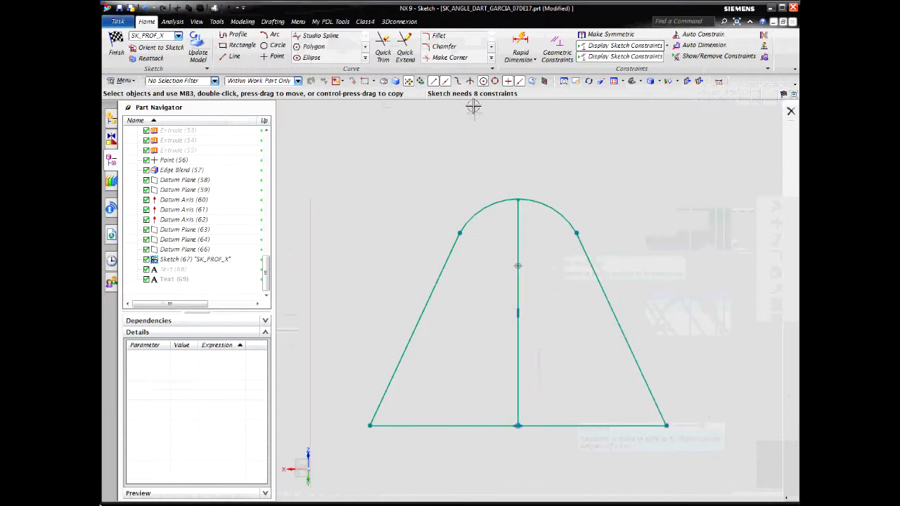
Constrain the top arc and the left slanted side line to be tangent
click(471, 214)
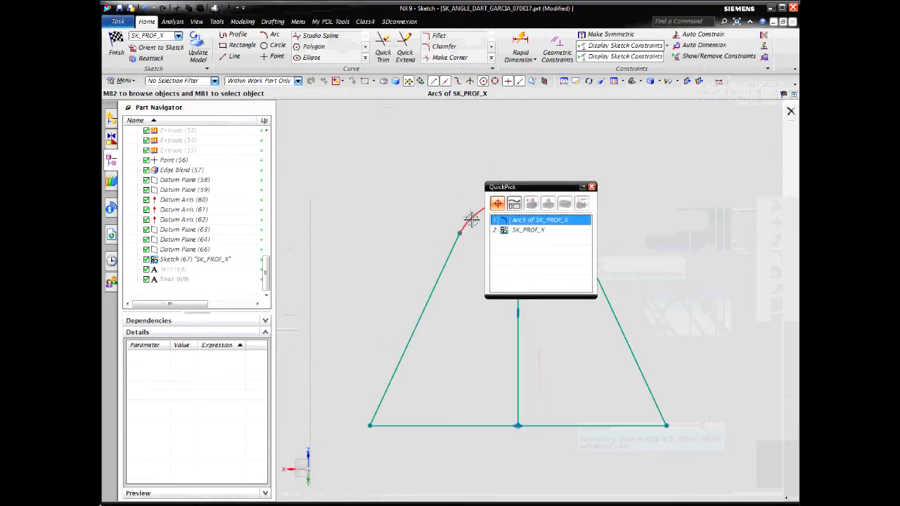
click(522, 230)
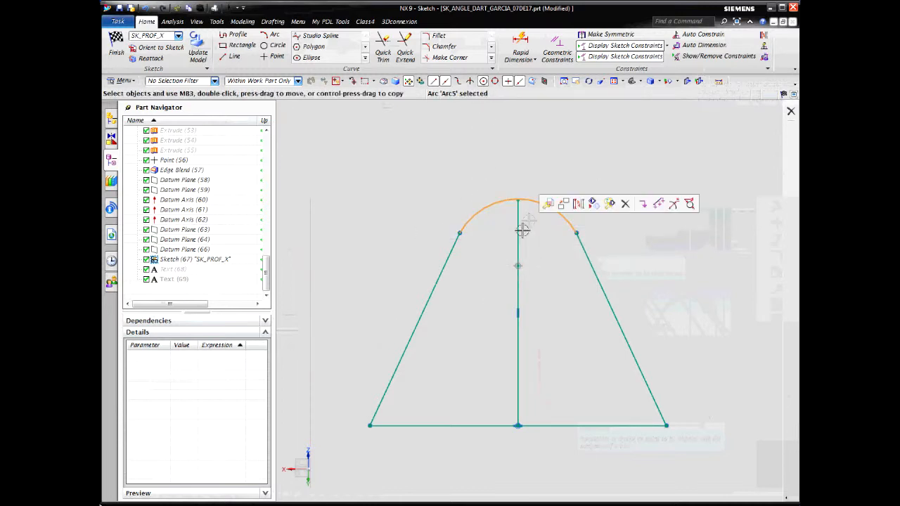
click(454, 256)
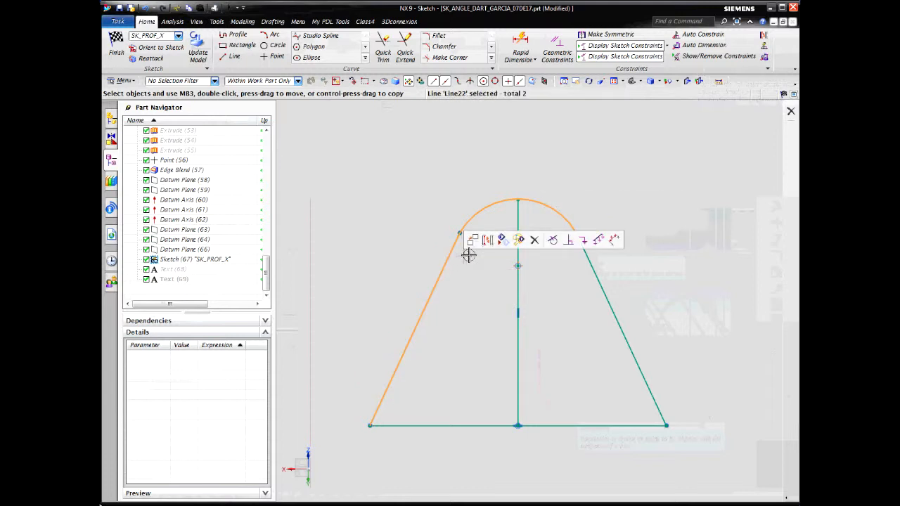
click(552, 240)
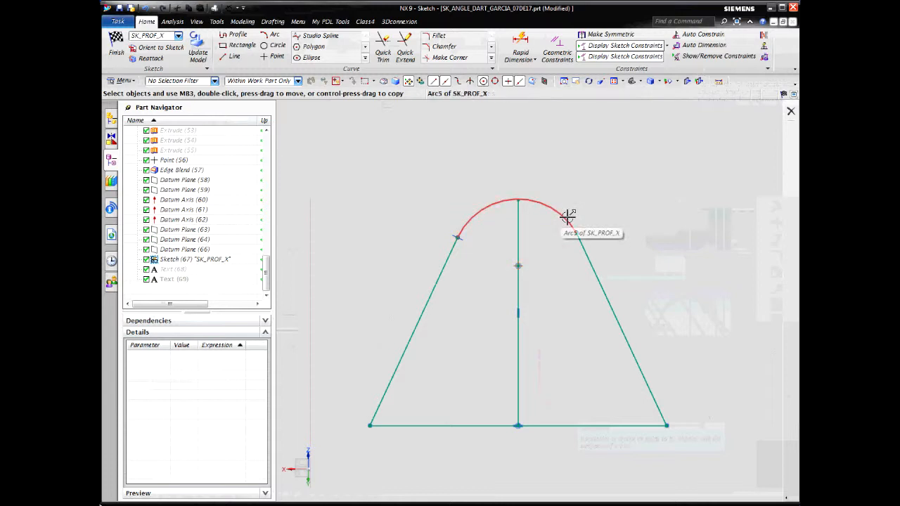
Constrain the top arc and the right slanted side line to be tangent
click(568, 218)
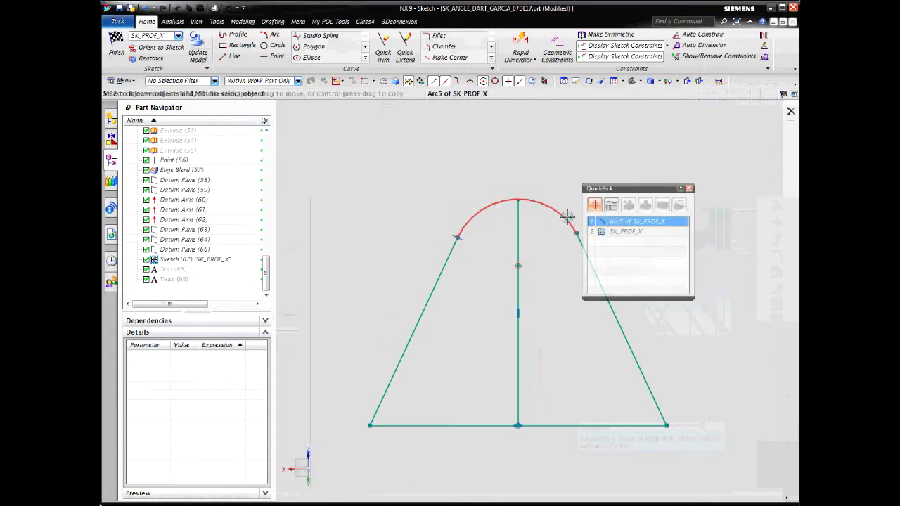
click(611, 223)
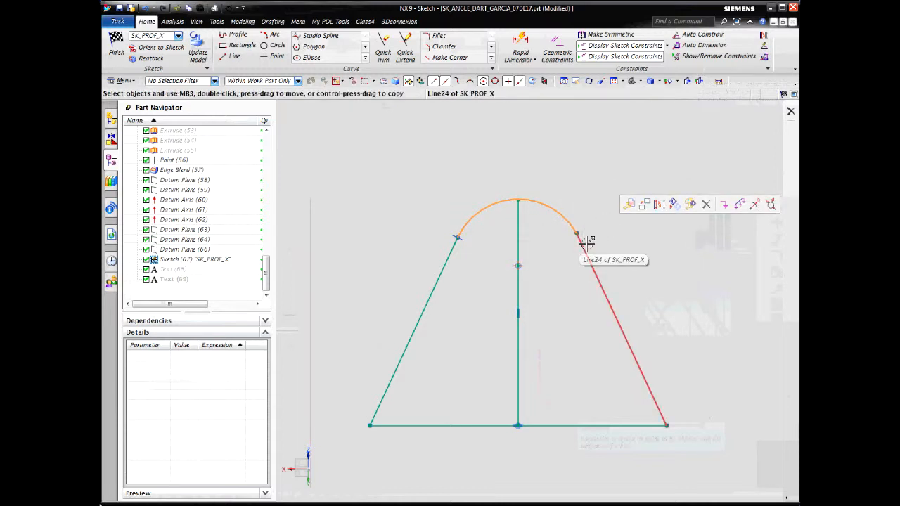
click(586, 243)
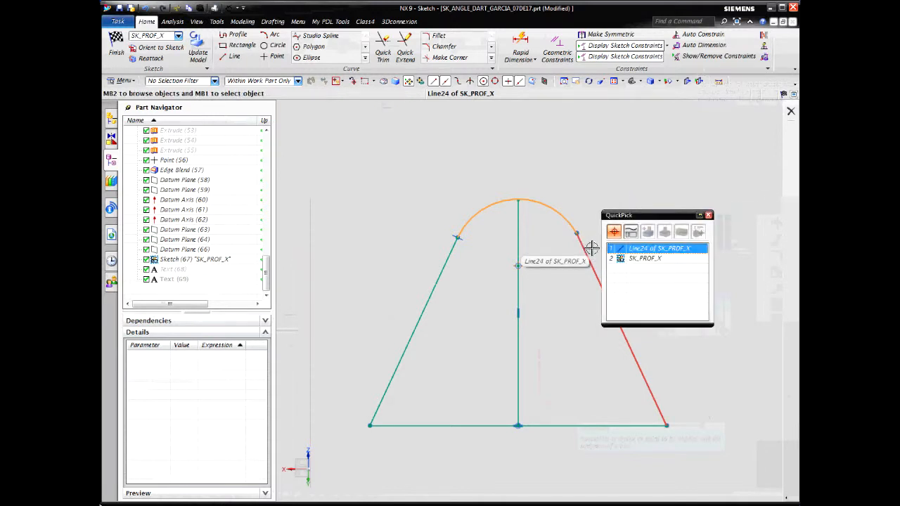
click(635, 250)
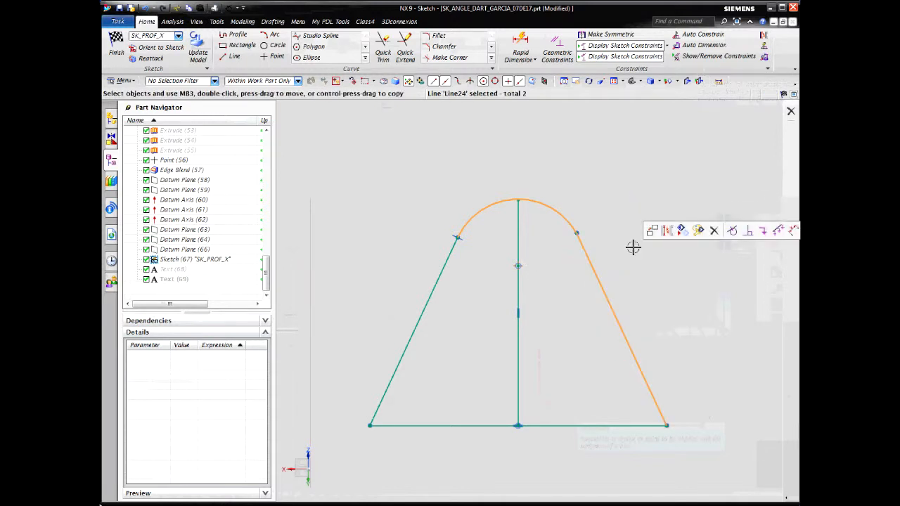
click(733, 232)
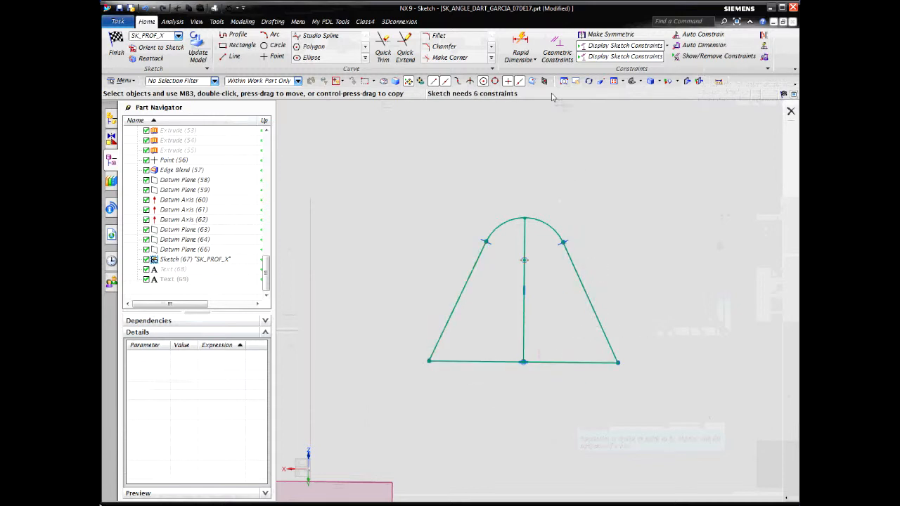
Add an angular dimension of 90 degrees between the two slanted side lines, placed below the base line
click(535, 60)
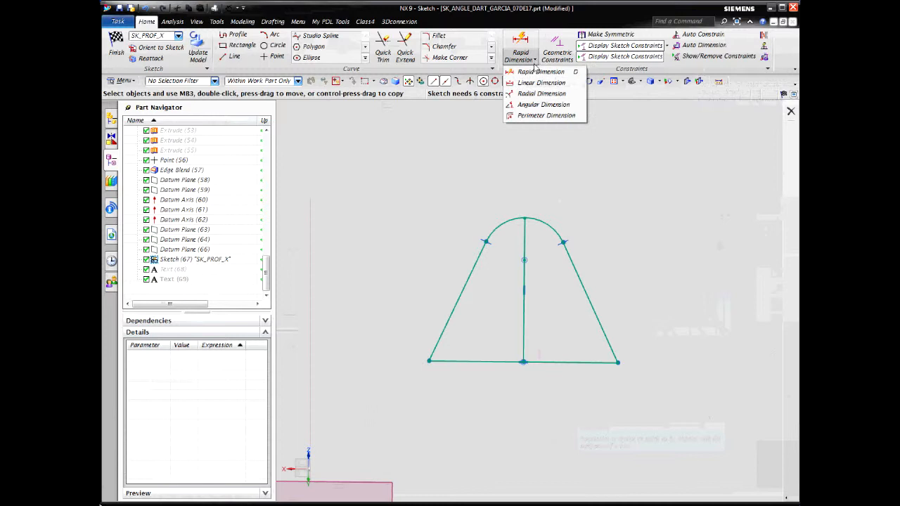
click(538, 105)
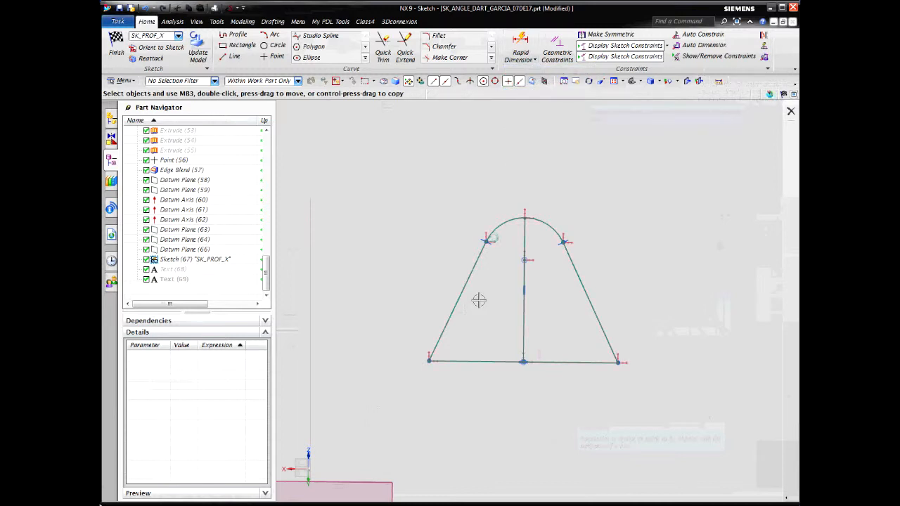
click(441, 336)
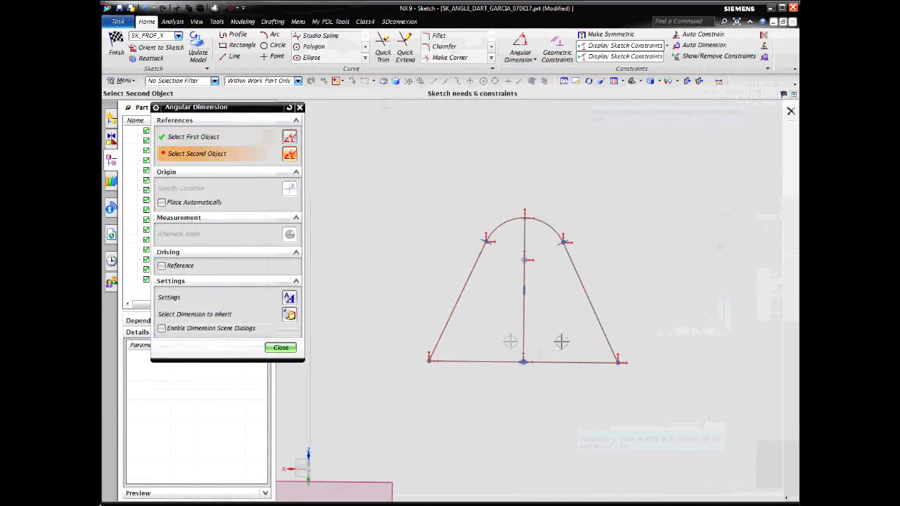
click(601, 352)
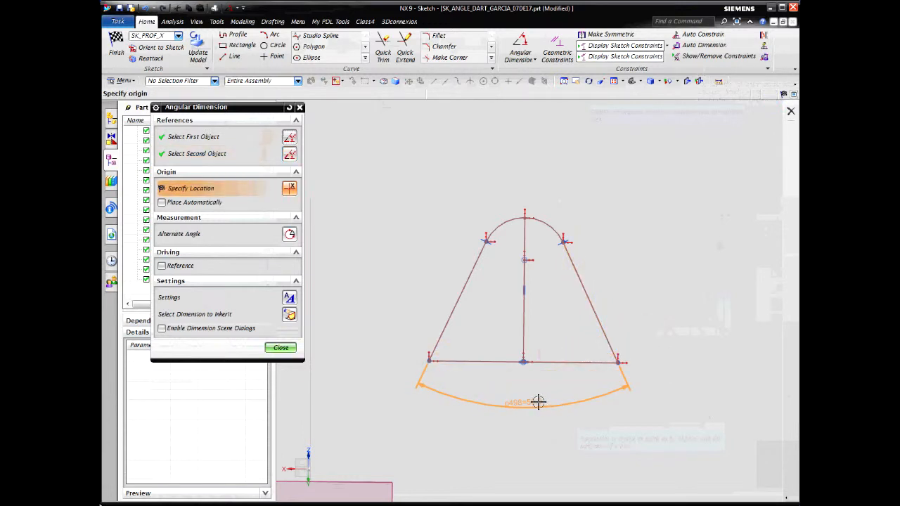
click(538, 401)
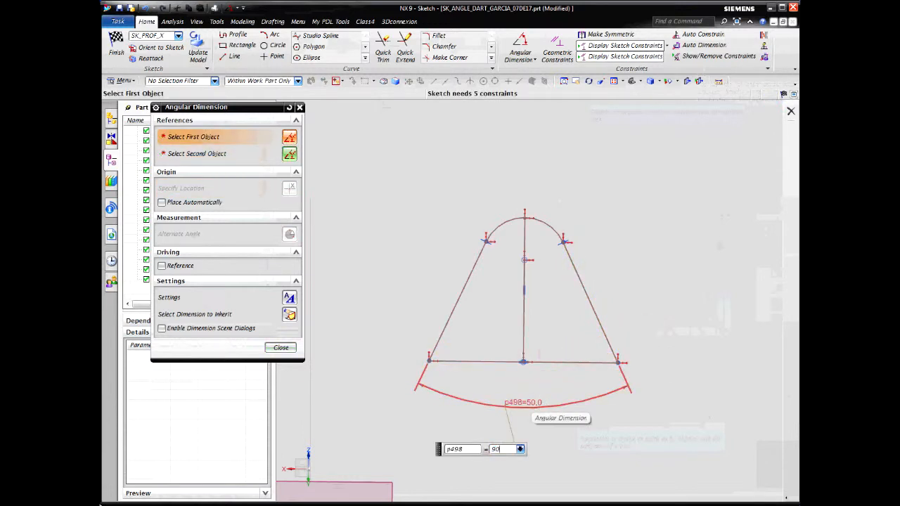
key(Return)
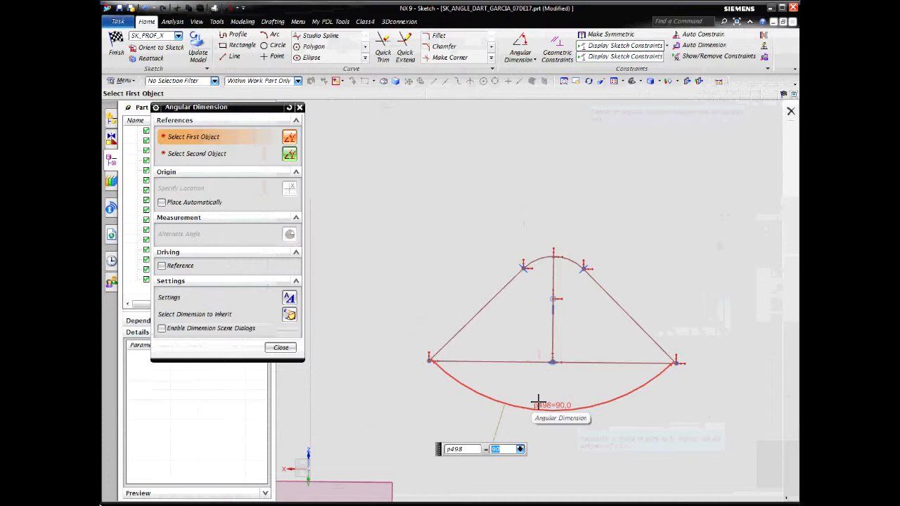
click(281, 348)
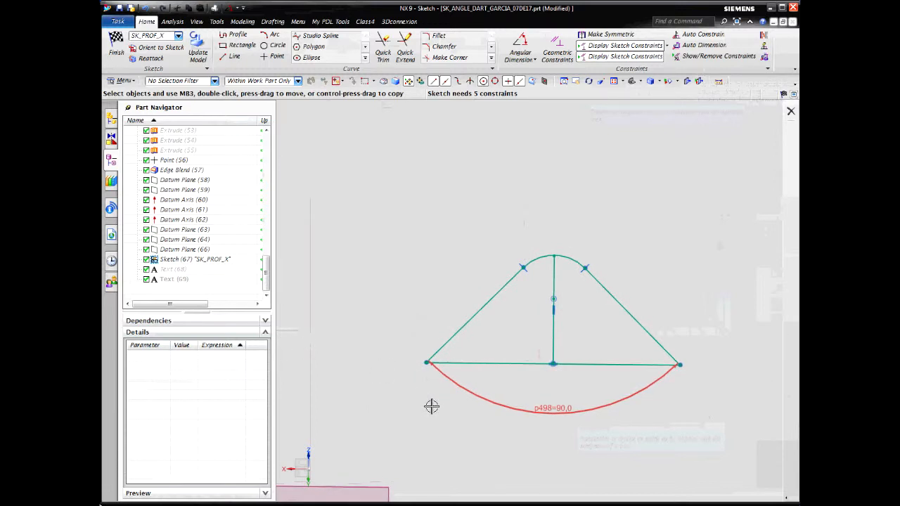
Add a radial dimension to the top arc and set its radius to 5
click(535, 61)
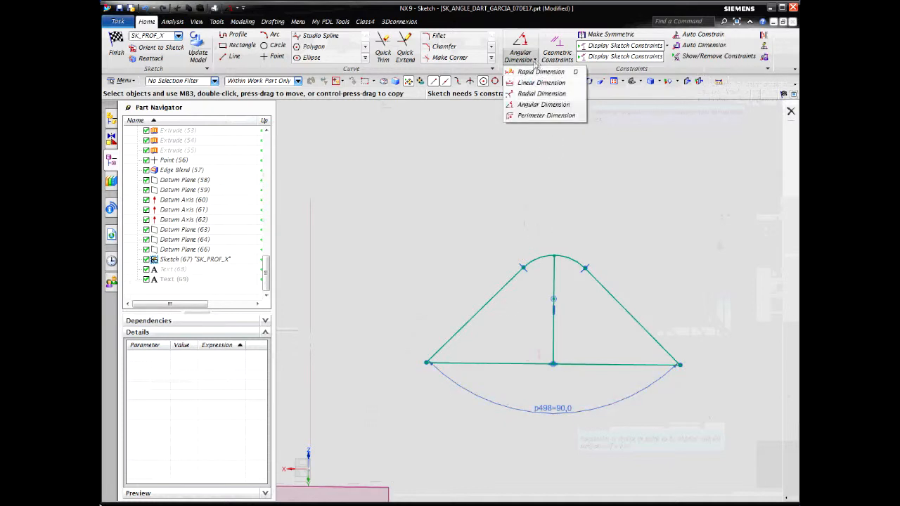
click(525, 97)
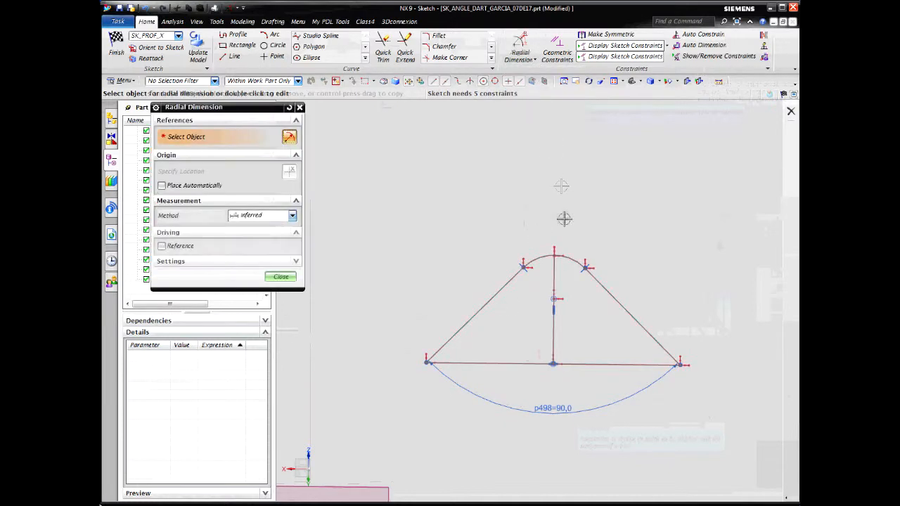
click(575, 259)
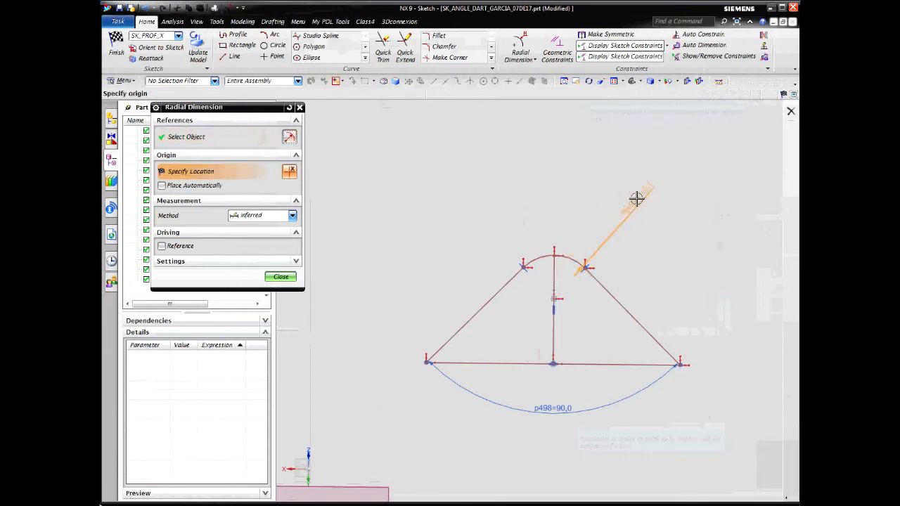
click(659, 215)
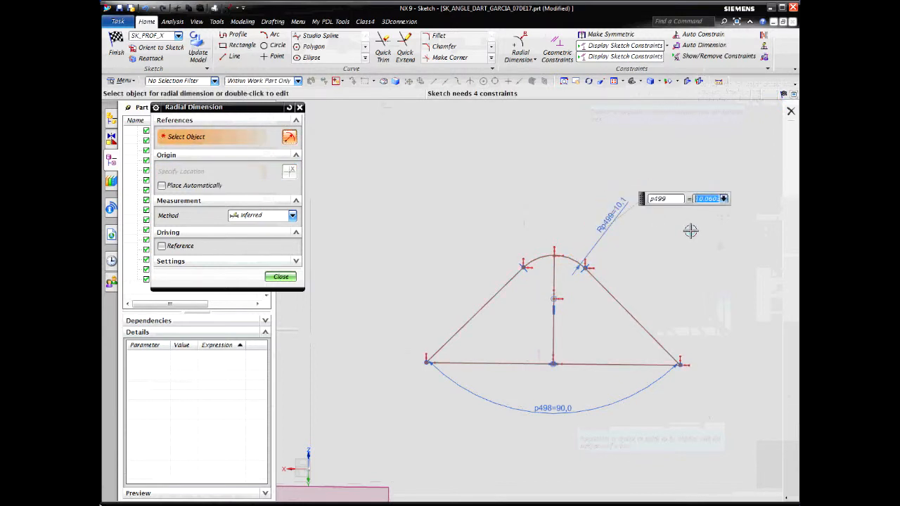
text(5)
key(Return)
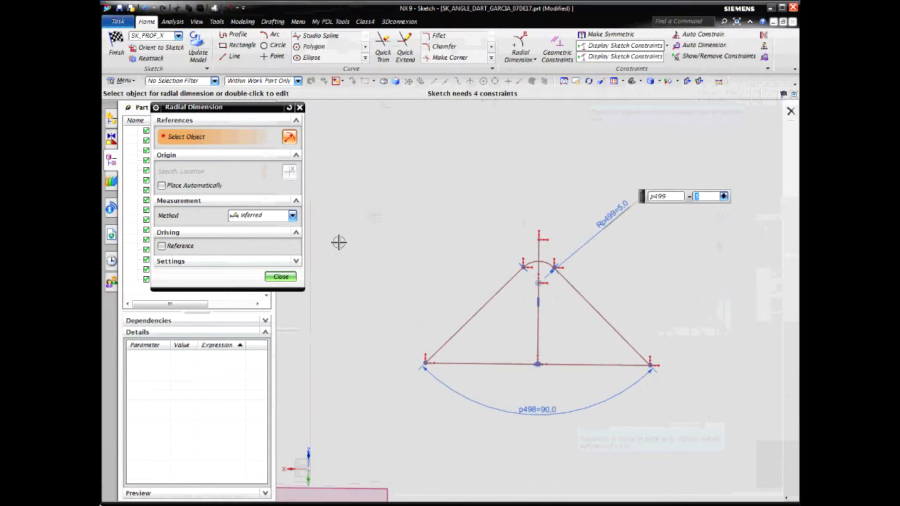
click(281, 278)
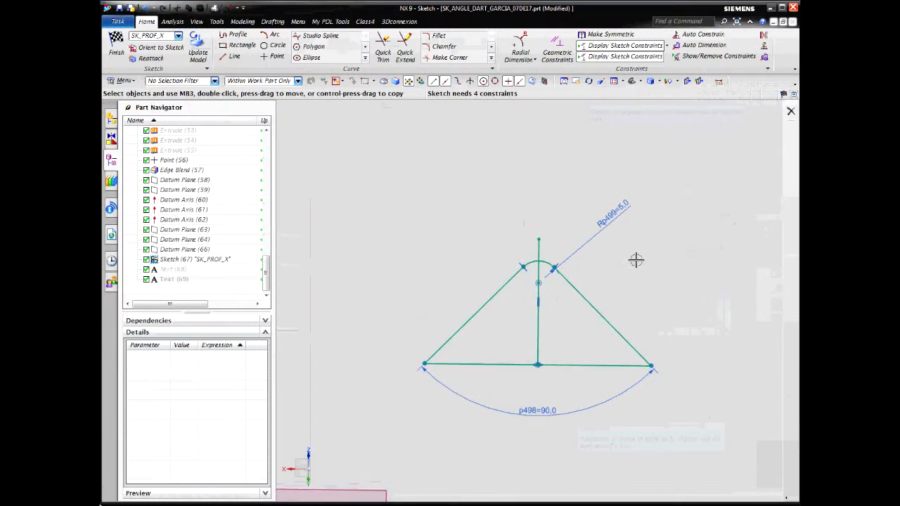
Constrain the vertical center line's upper endpoint onto the top arc with Point On Curve
scroll(661, 234, up, 6)
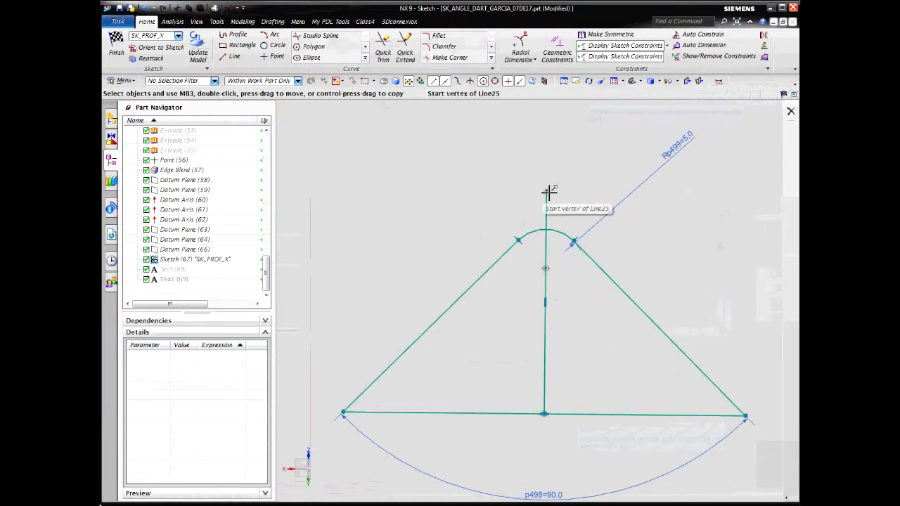
click(546, 192)
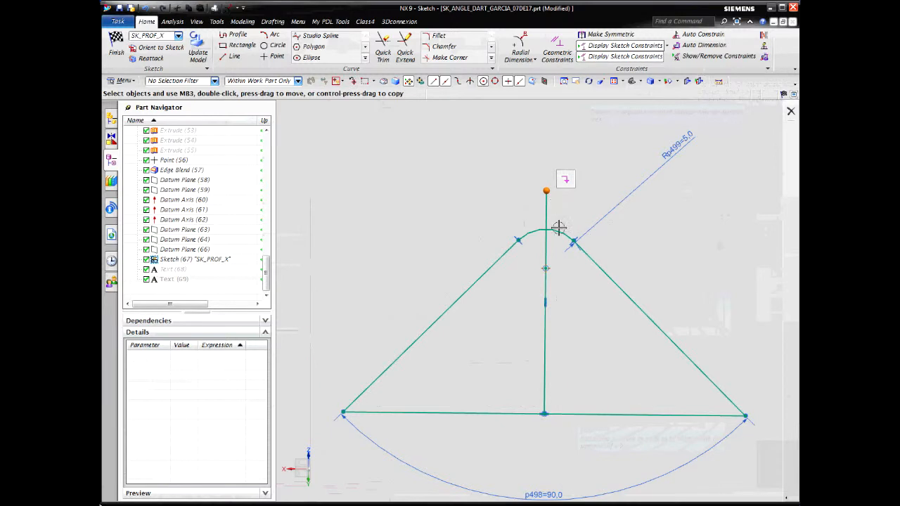
click(560, 231)
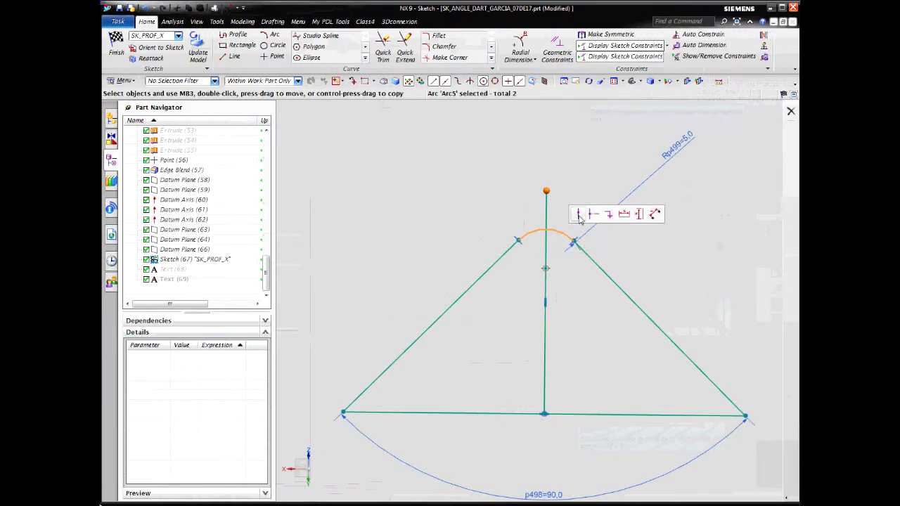
click(578, 215)
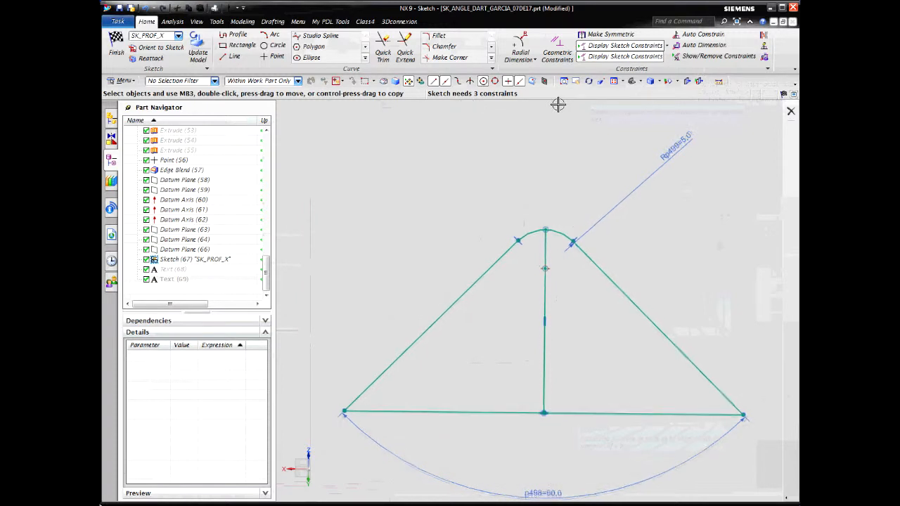
Convert the vertical center line of the profile to a reference line
scroll(558, 104, down, 3)
scroll(558, 104, down, 4)
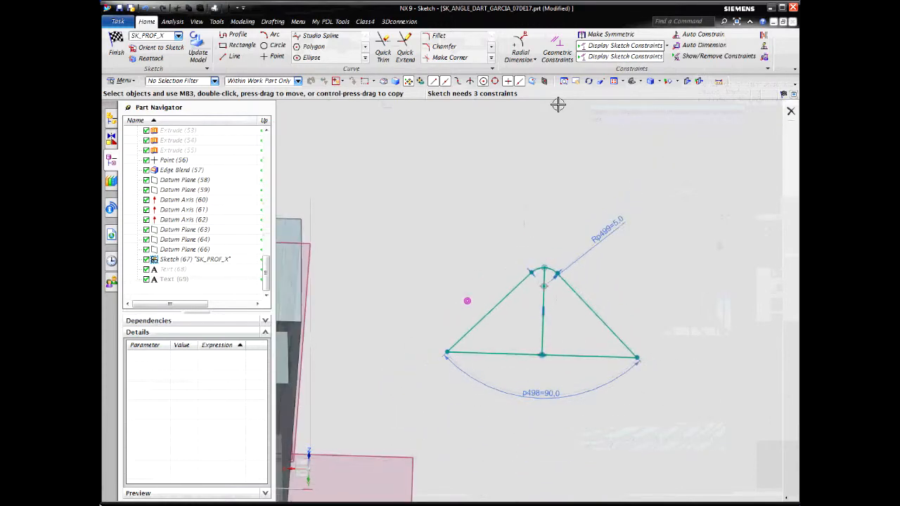
scroll(558, 104, up, 3)
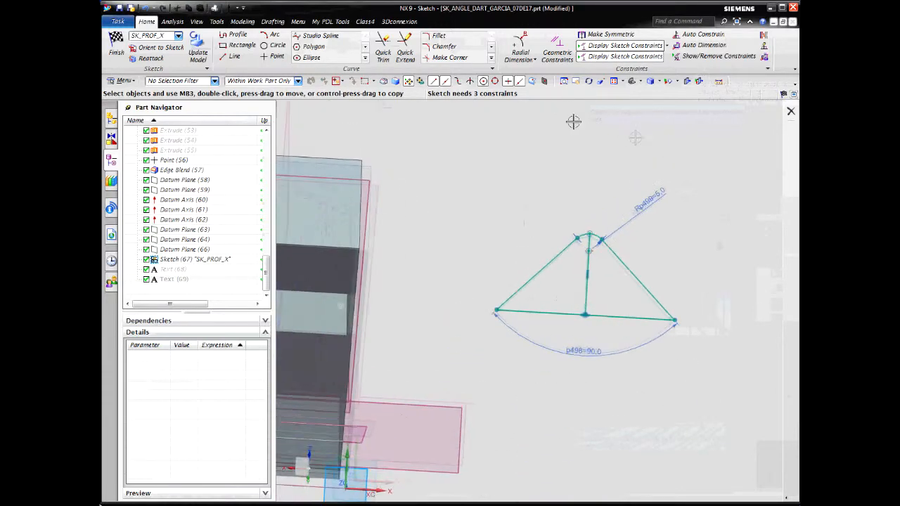
click(593, 253)
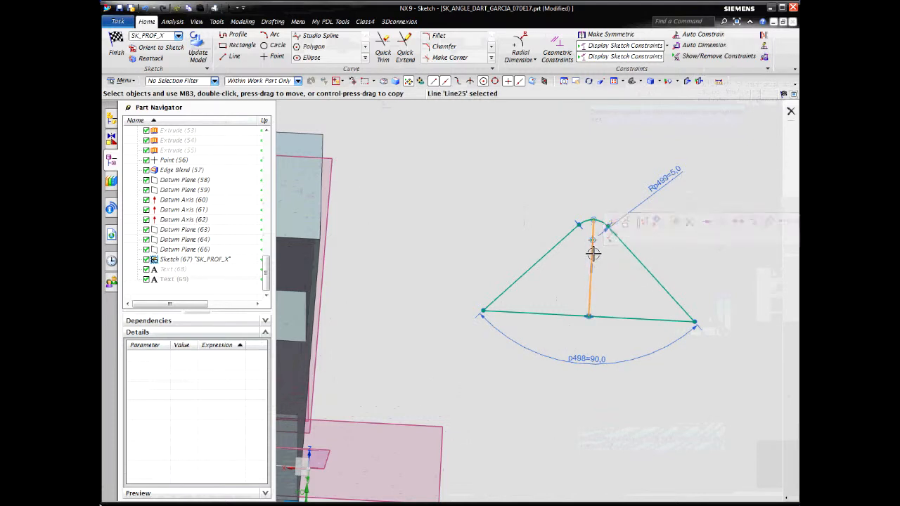
right_click(594, 254)
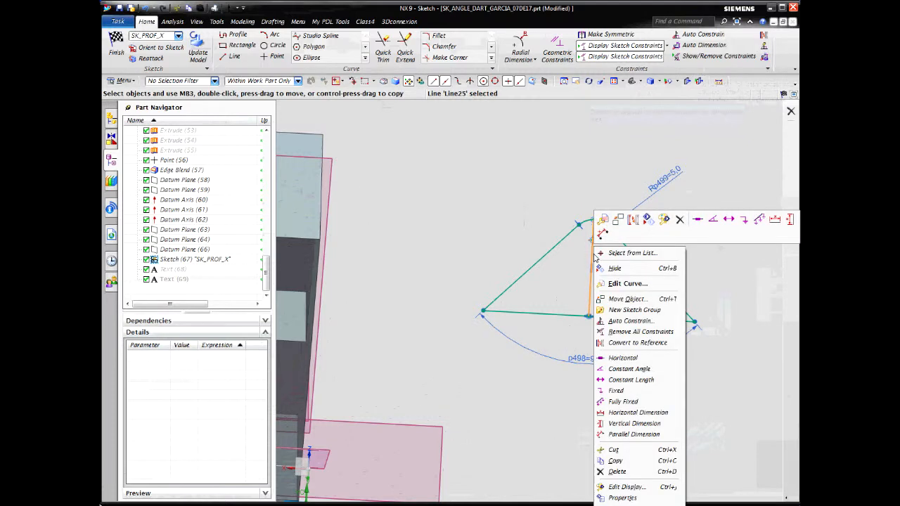
click(623, 343)
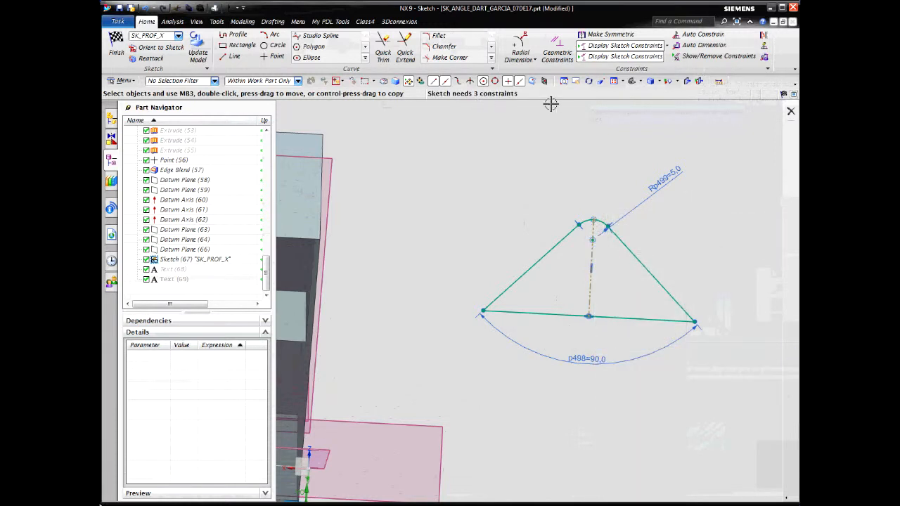
Make the profile's base line collinear with Datum Axis (62) and the center reference line collinear with Datum Plane (66)
scroll(551, 104, down, 5)
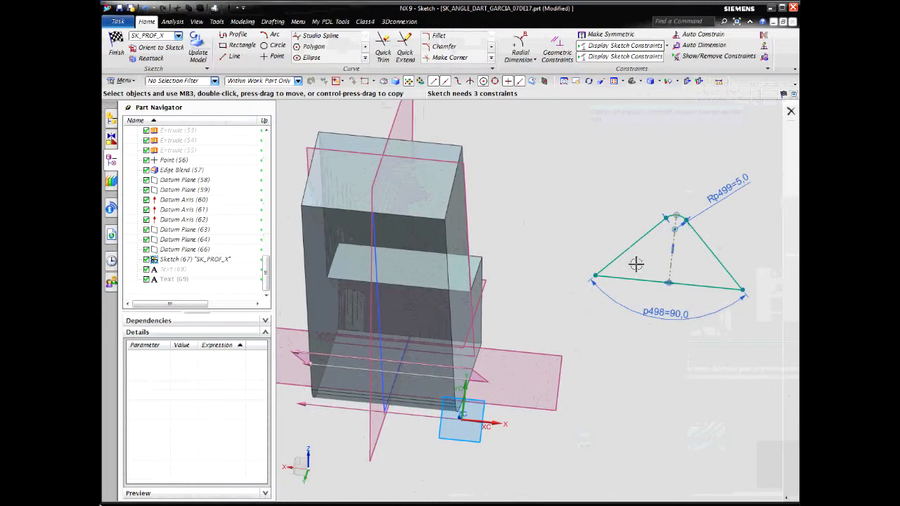
click(630, 280)
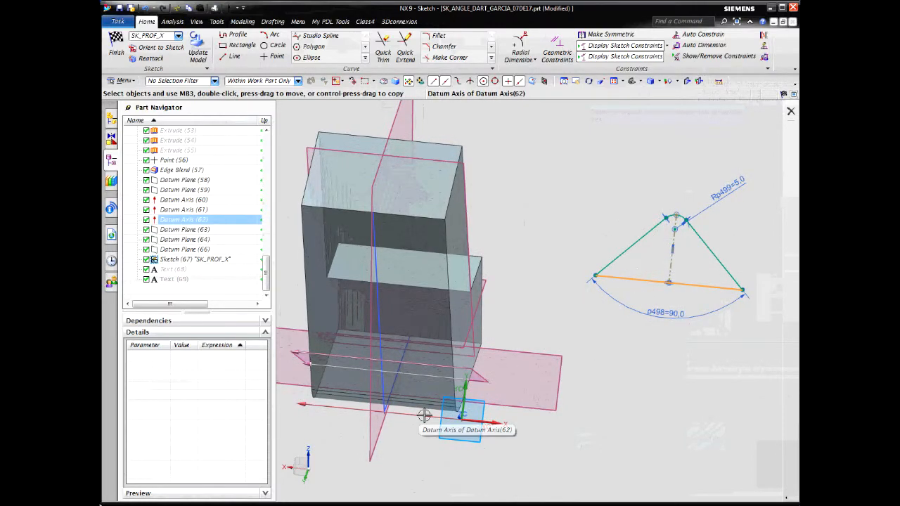
middle_drag(437, 403, 423, 394)
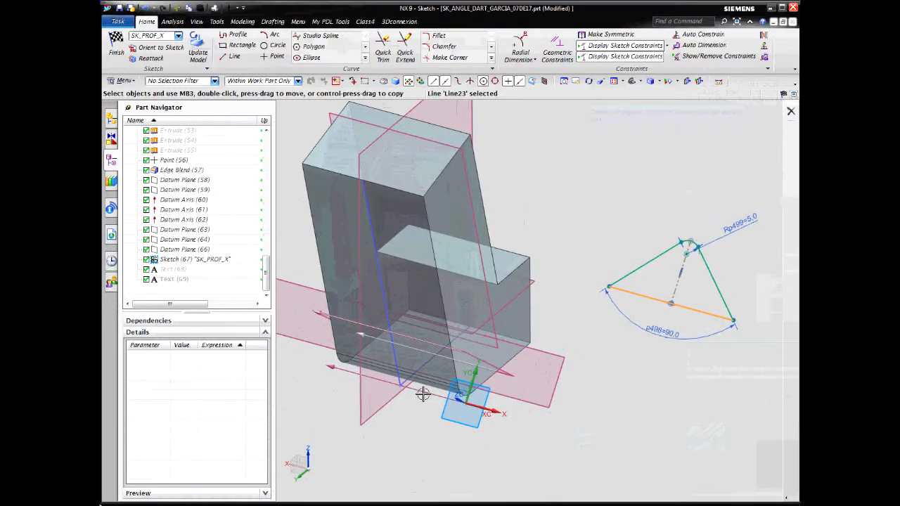
click(423, 392)
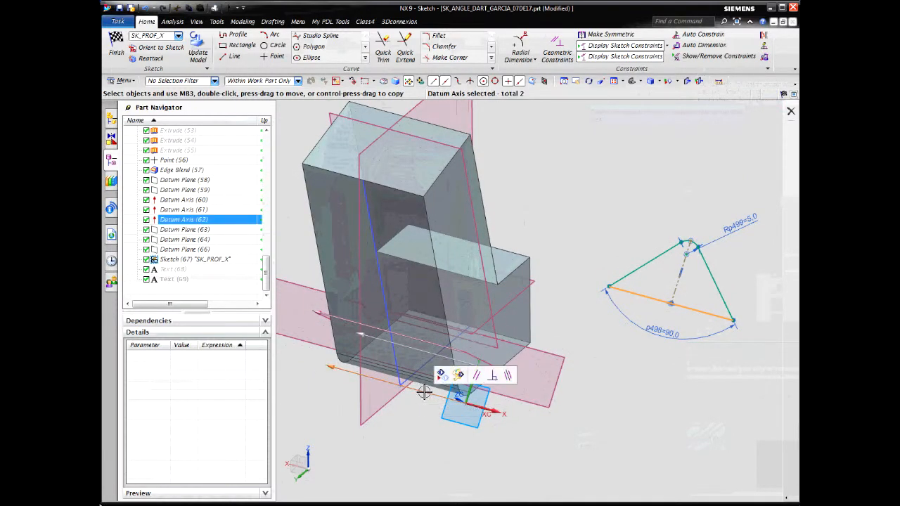
click(508, 377)
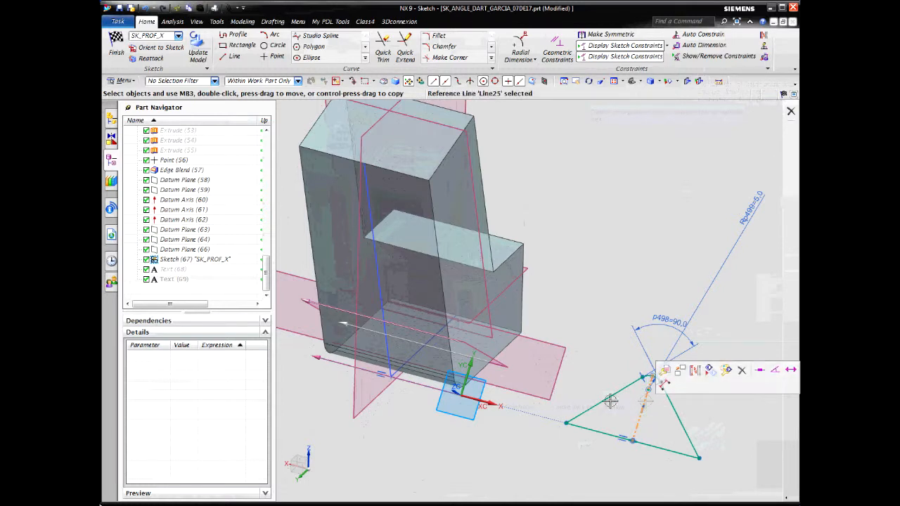
click(365, 409)
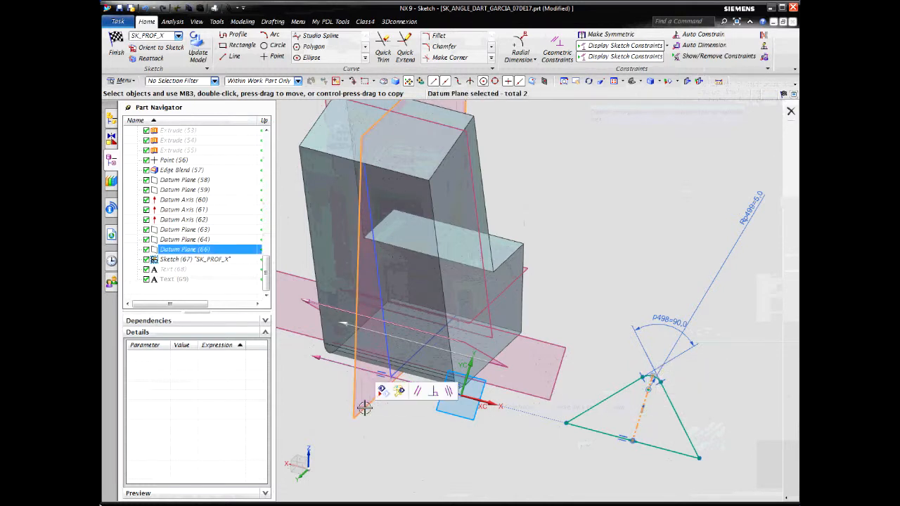
click(450, 393)
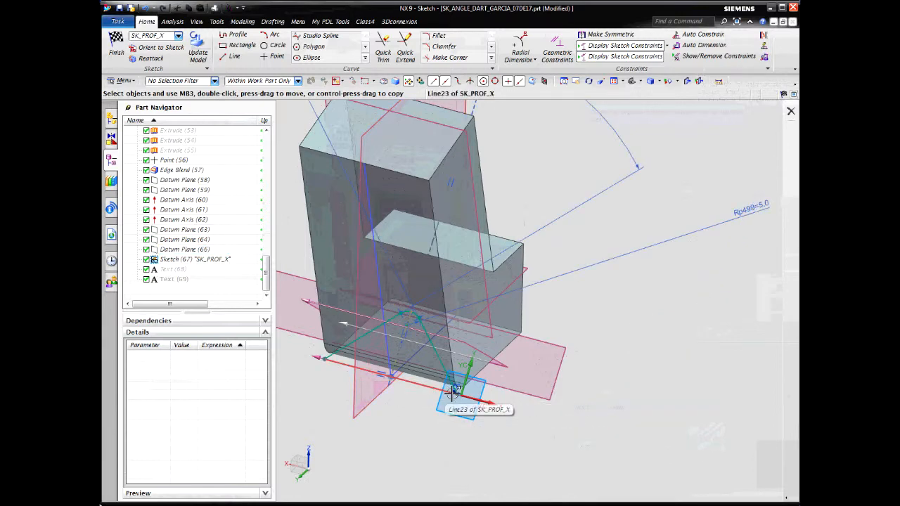
Reposition the 90-degree angular dimension below the base line and the radius dimension close to the top arc
mouse_move(456, 391)
middle_down()
mouse_move(571, 295)
mouse_move(703, 261)
mouse_move(685, 256)
middle_up()
drag(516, 117, 446, 461)
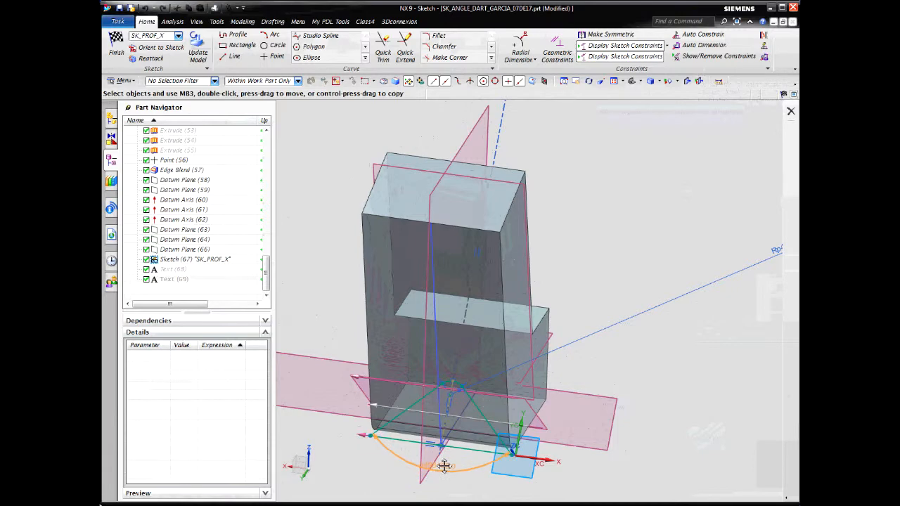
scroll(780, 249, down, 1)
drag(764, 244, 482, 374)
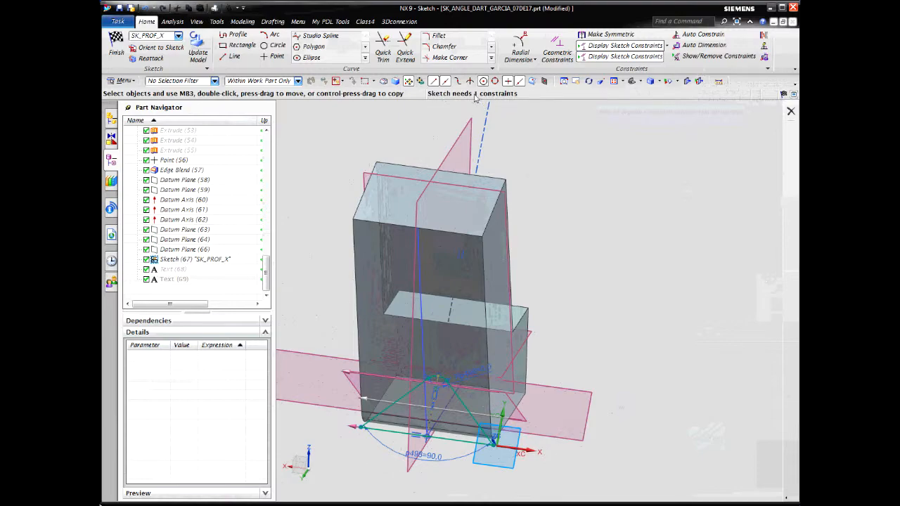
Constrain the profile's top arc tangent to Datum Plane (63)
scroll(793, 246, up, 5)
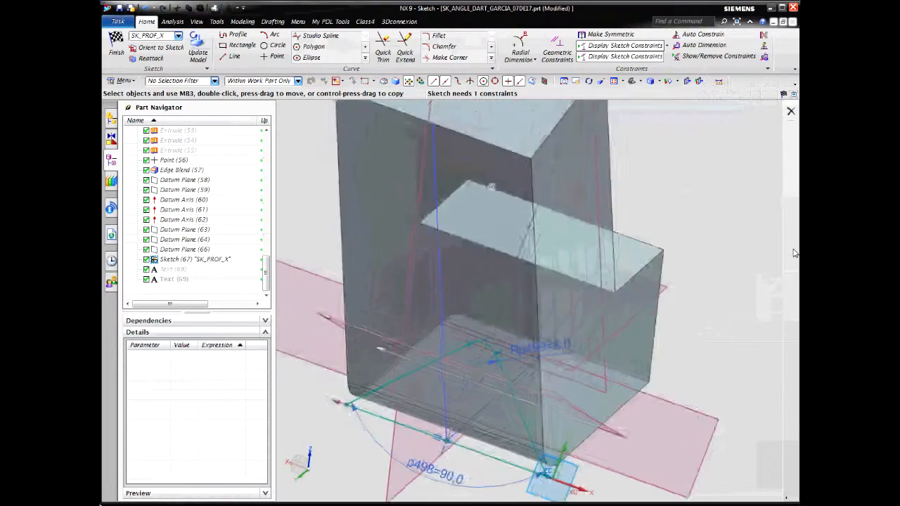
mouse_move(793, 253)
middle_down()
mouse_move(752, 289)
mouse_move(623, 362)
mouse_move(545, 353)
middle_up()
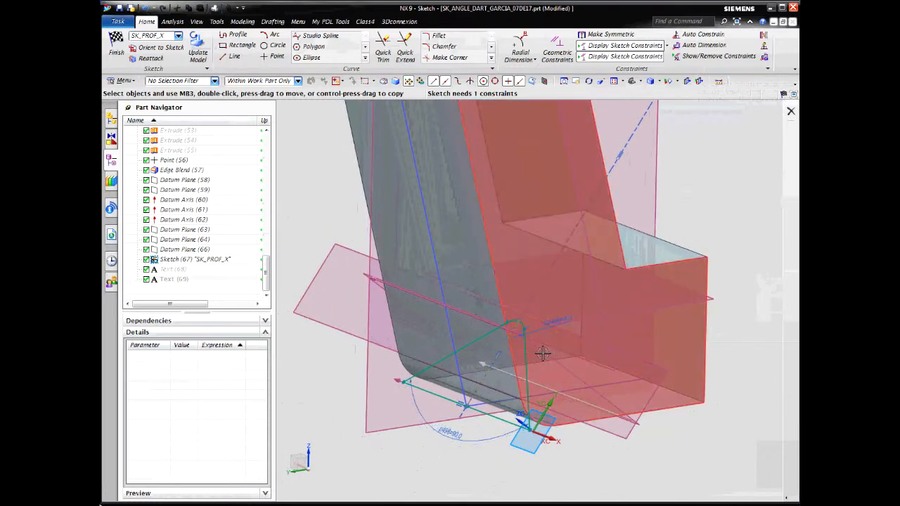
scroll(577, 316, up, 4)
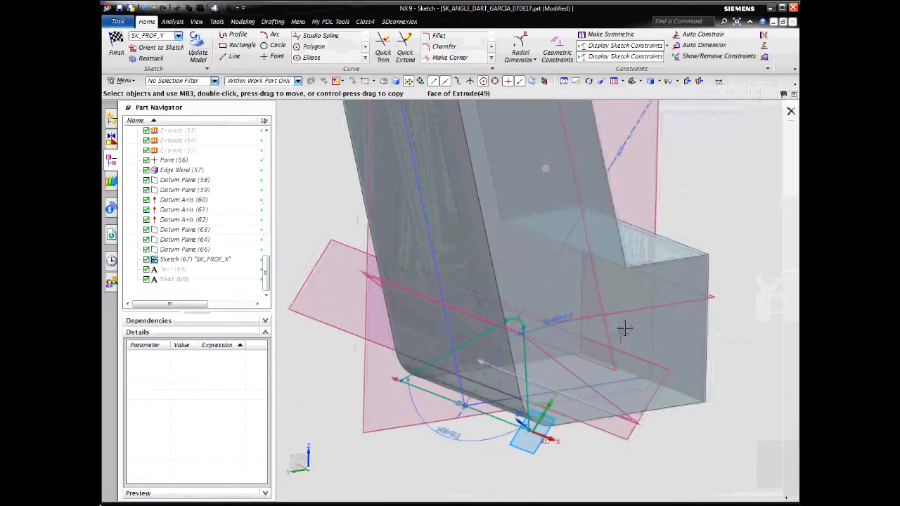
scroll(545, 299, up, 1)
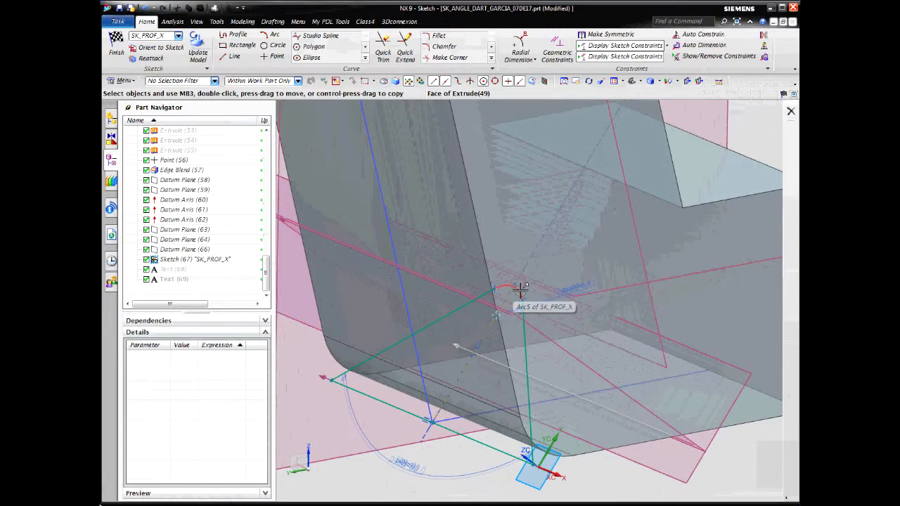
click(520, 290)
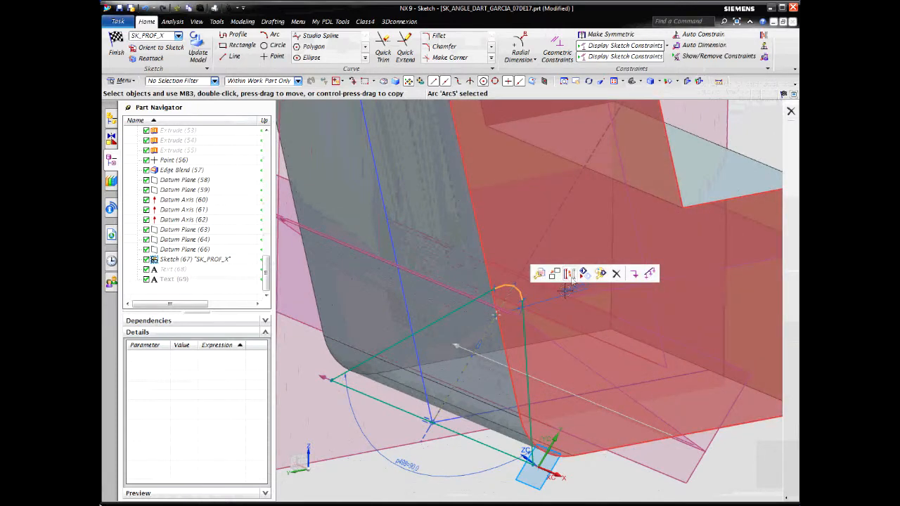
click(544, 333)
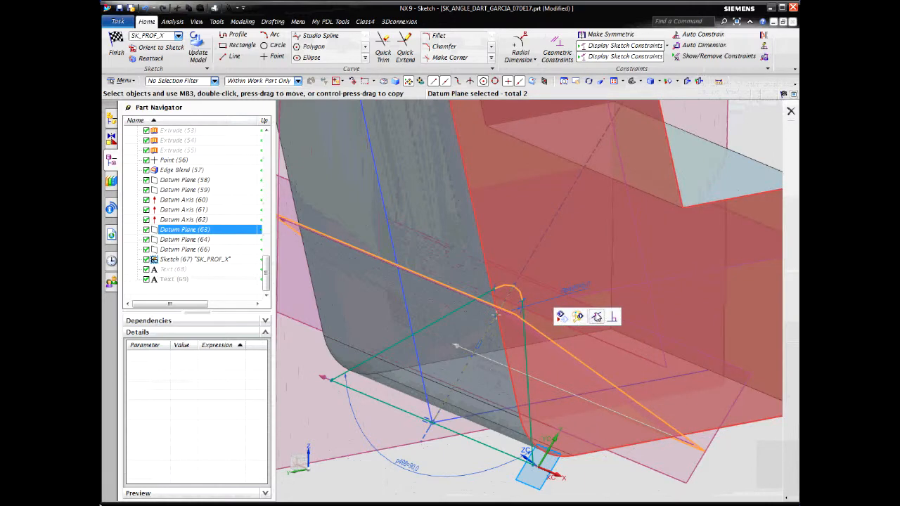
click(596, 317)
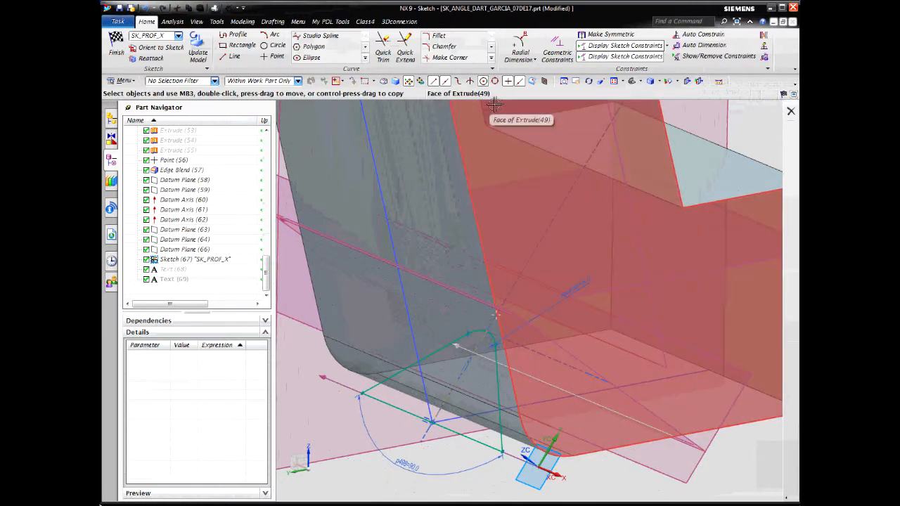
Finish the SK_PROF_X sketch and return to modeling
scroll(479, 106, down, 5)
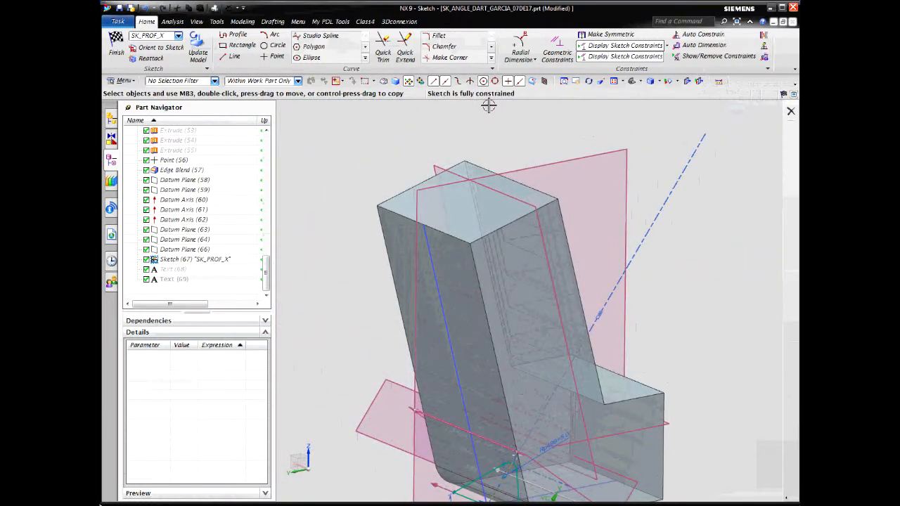
scroll(488, 106, down, 1)
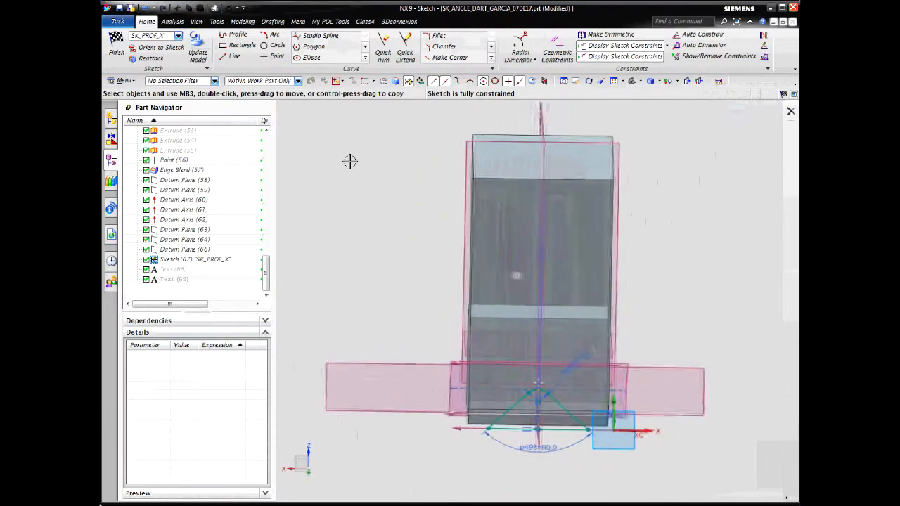
click(120, 53)
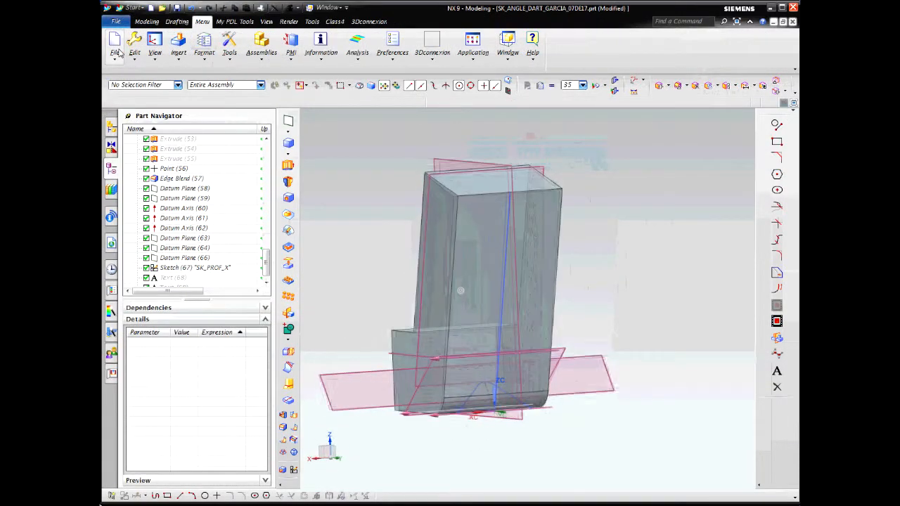
Set up an Extrude of the SK_PROF_X profile from -21 mm to 33 mm with the Boolean option None
click(289, 166)
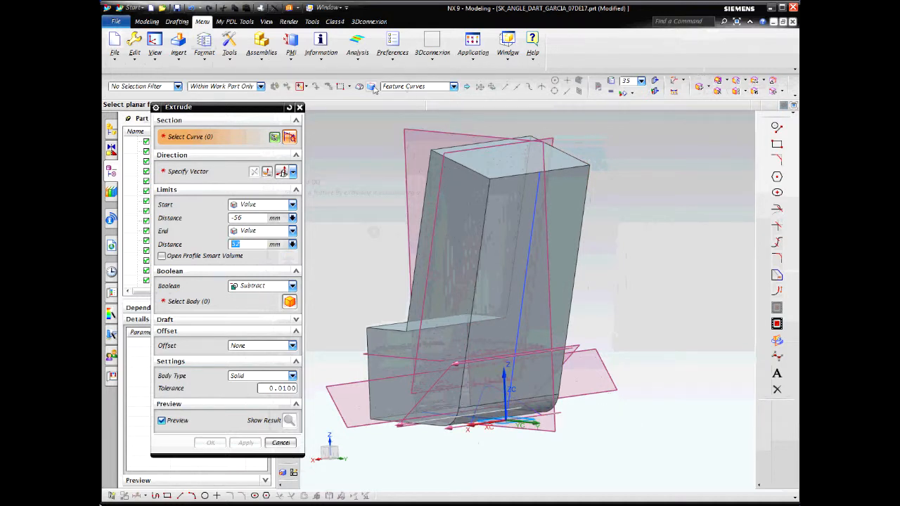
click(498, 388)
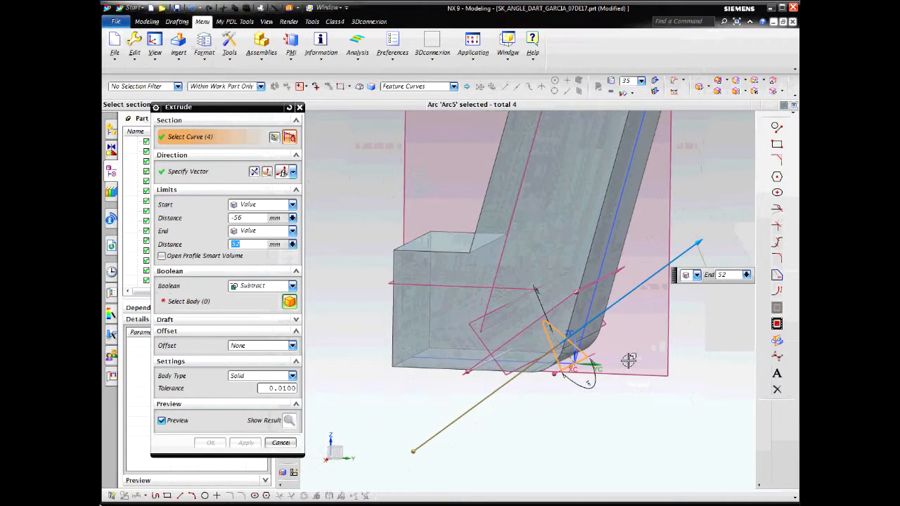
drag(679, 238, 635, 281)
drag(405, 445, 495, 380)
middle_drag(783, 409, 752, 415)
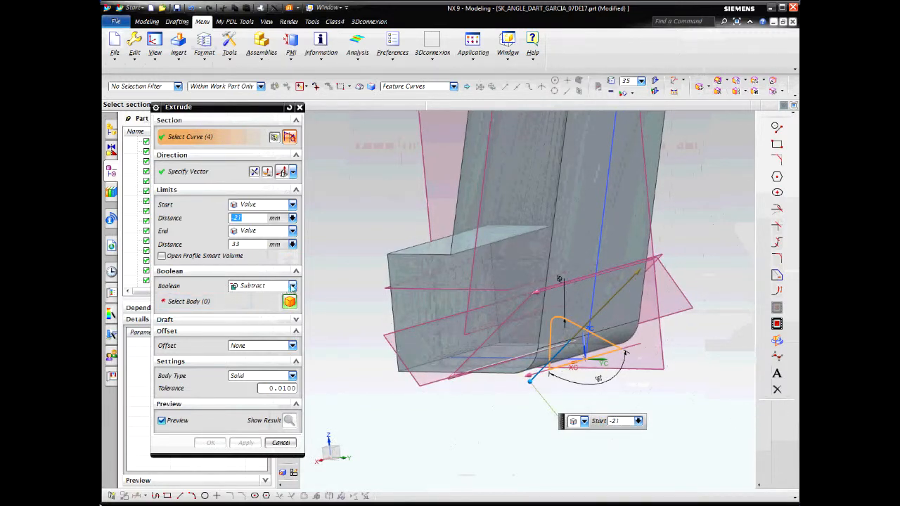
click(292, 286)
click(253, 295)
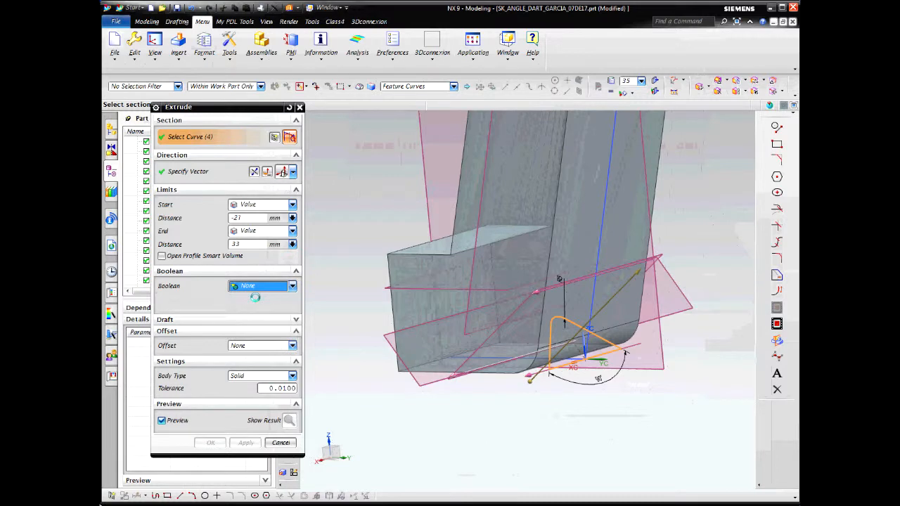
middle_drag(676, 398, 315, 363)
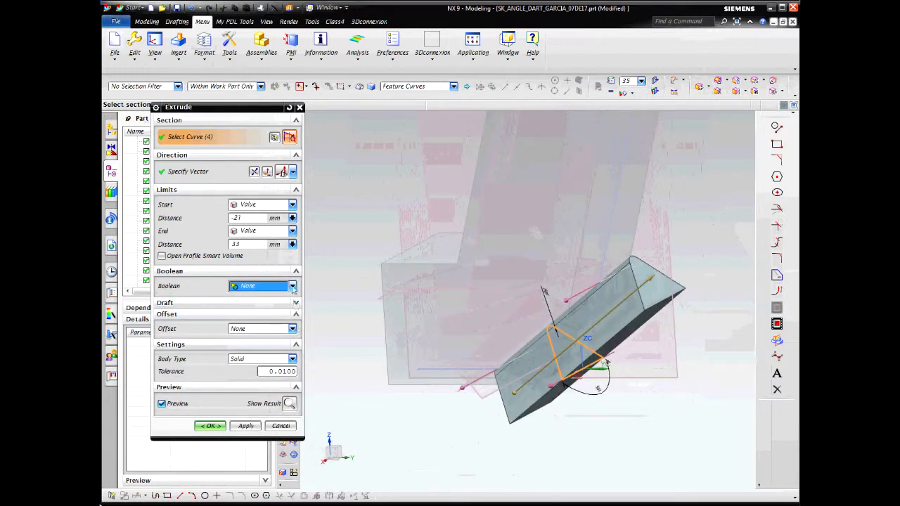
click(293, 286)
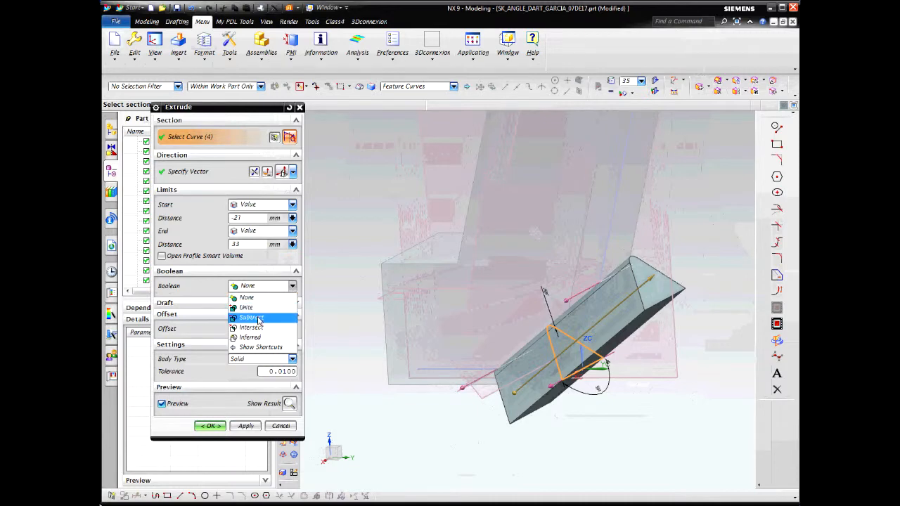
click(282, 316)
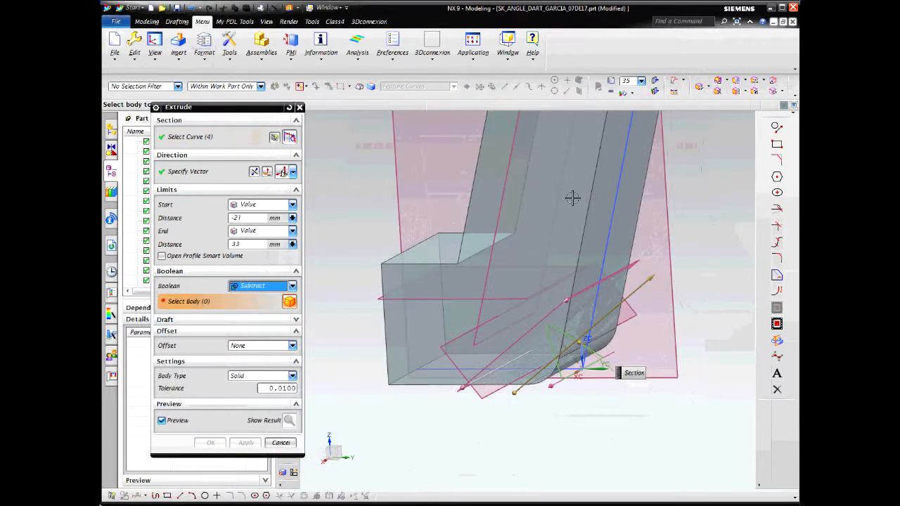
click(292, 286)
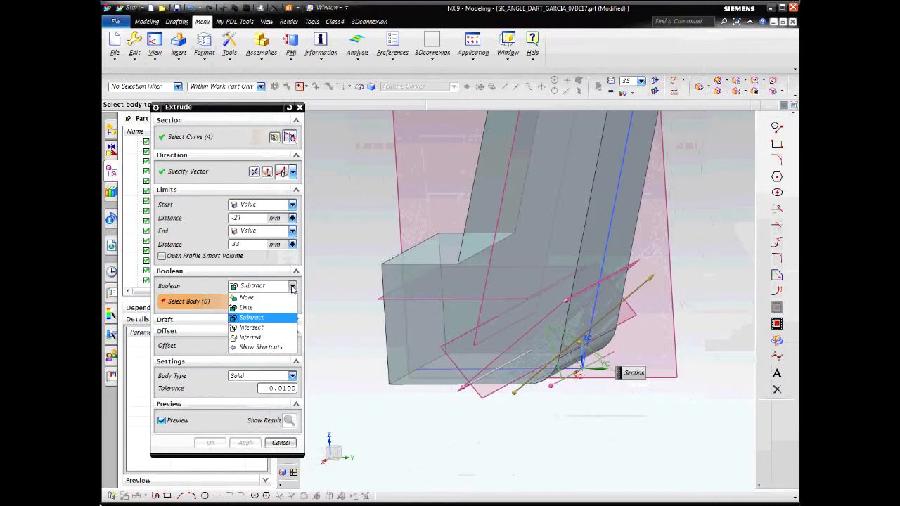
click(247, 298)
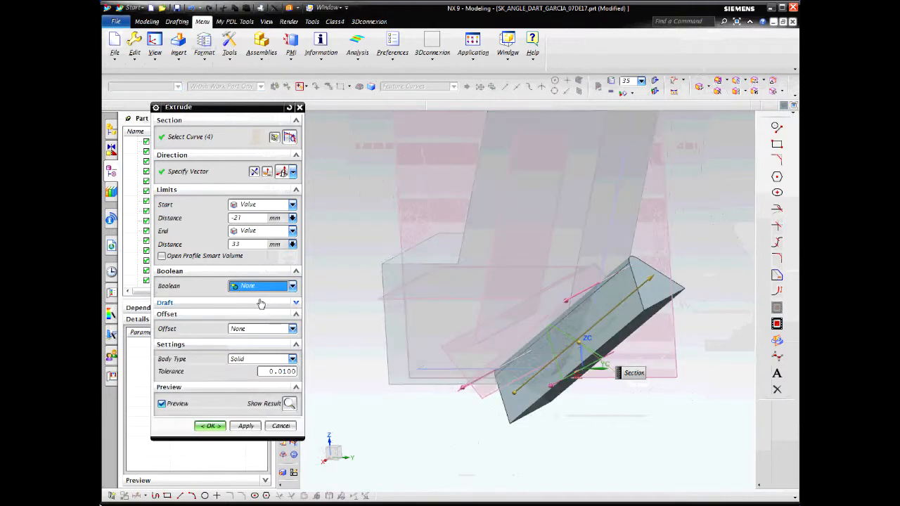
Create the extrusion as a separate solid and subtract it from the main part body
click(220, 428)
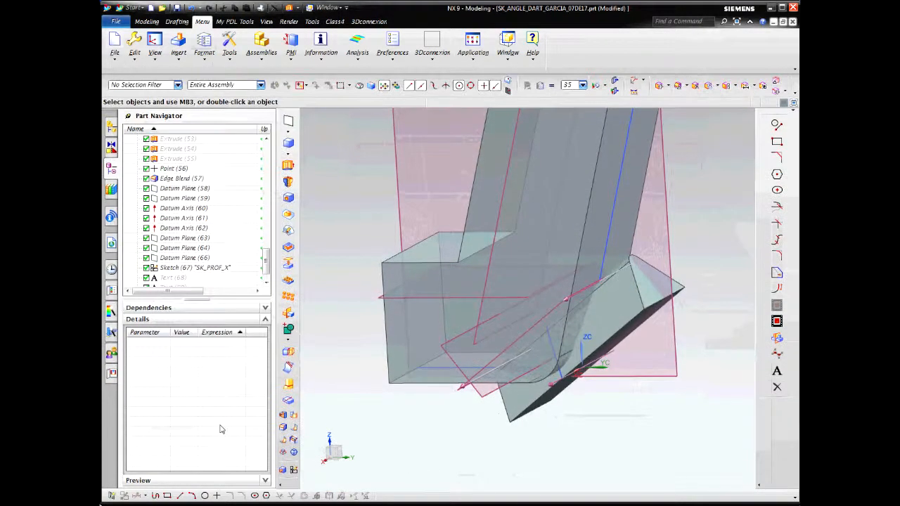
click(287, 340)
click(266, 341)
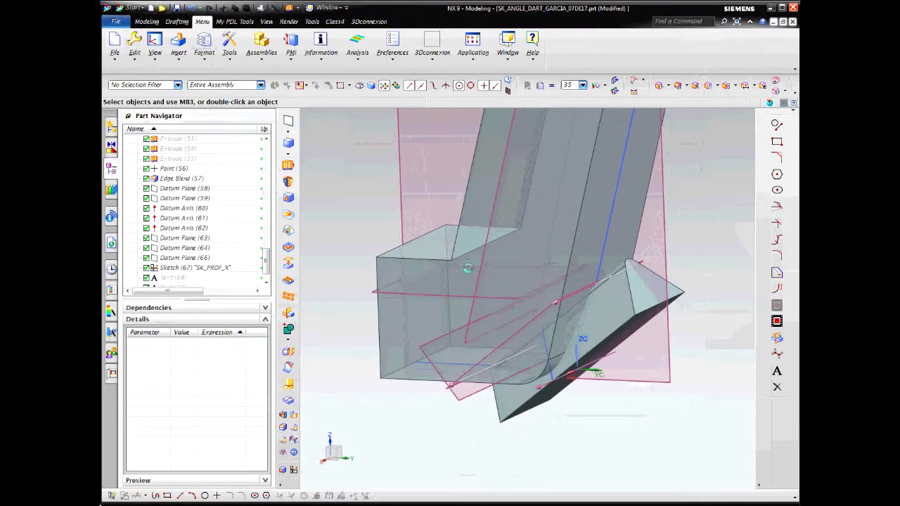
click(539, 239)
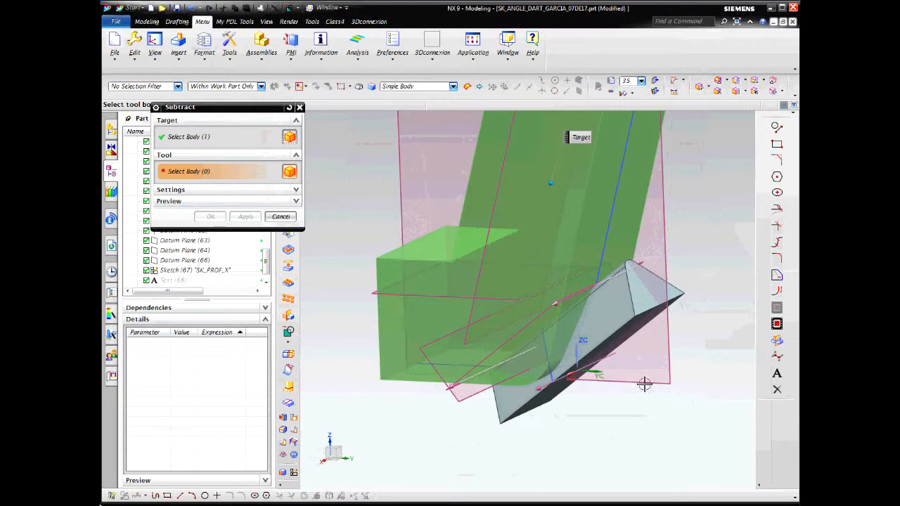
click(635, 308)
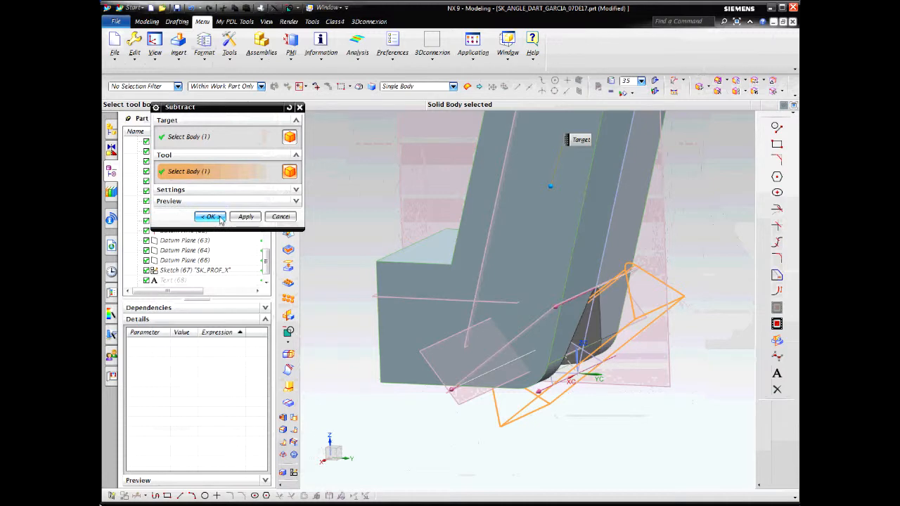
click(210, 217)
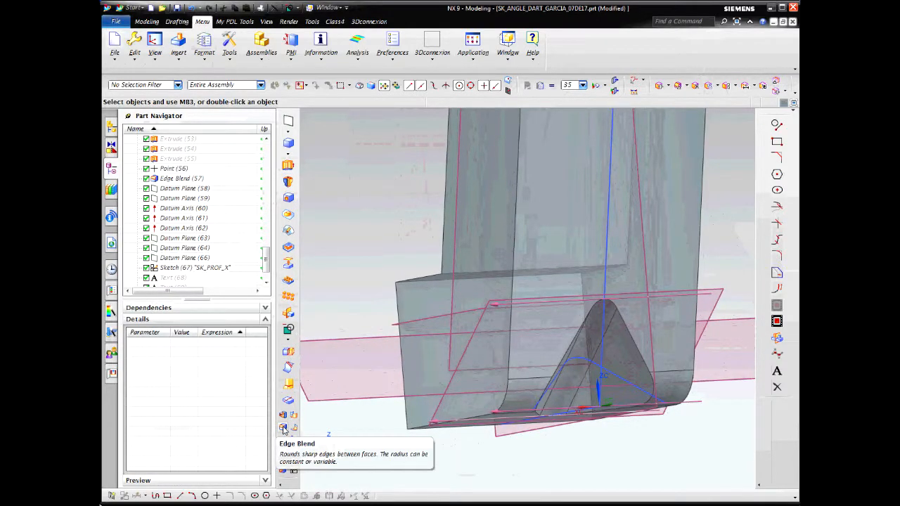
Apply a 10 mm circular Edge Blend to the edges around the triangular cut
key(b)
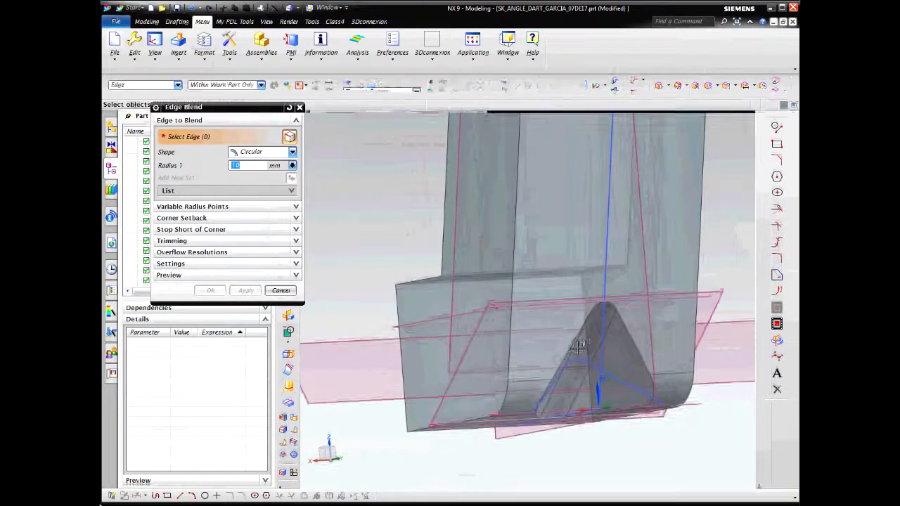
click(636, 357)
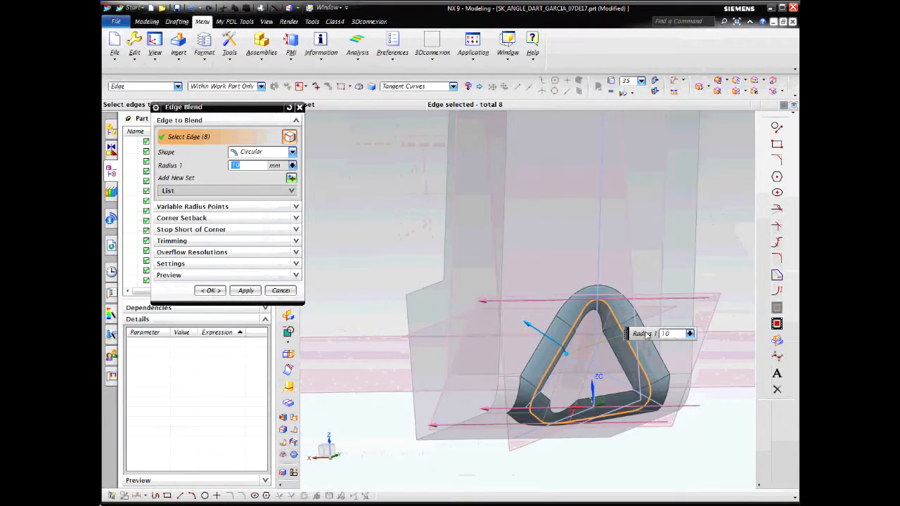
click(211, 291)
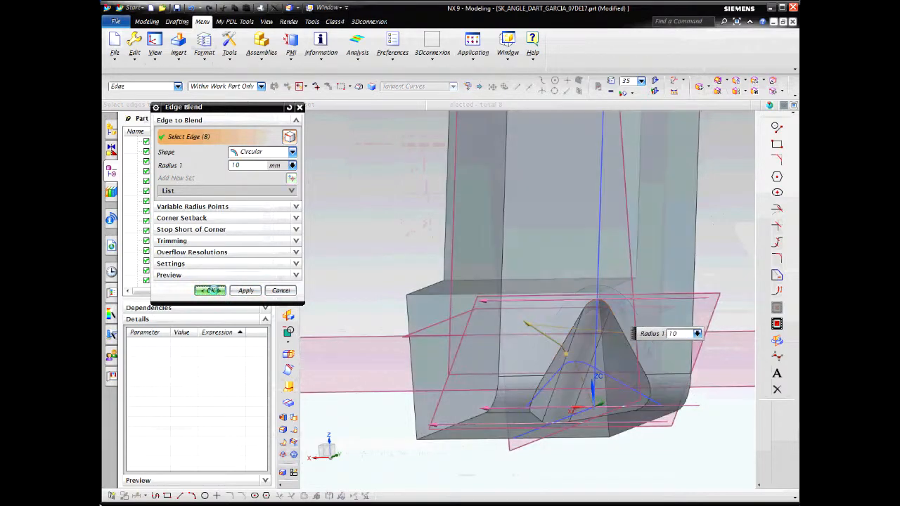
Replace the current view with the isometric view to show the whole part
middle_drag(519, 193, 533, 296)
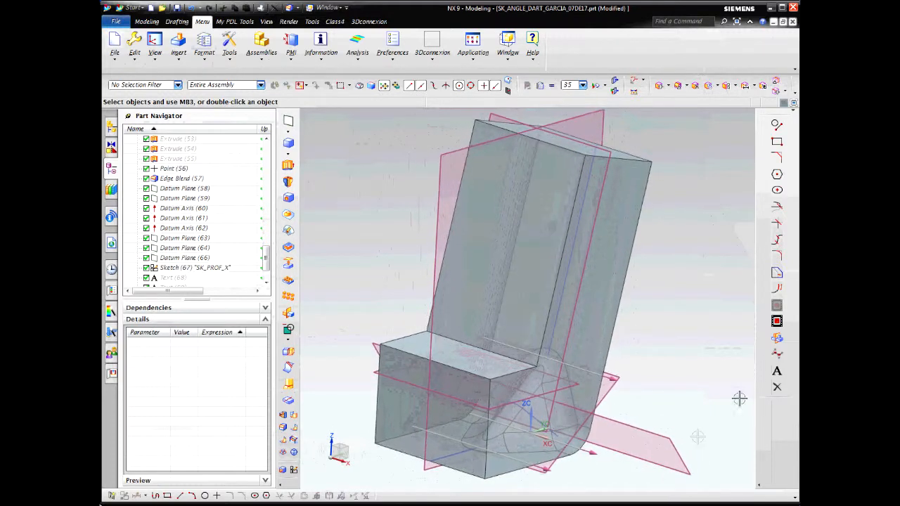
right_click(702, 275)
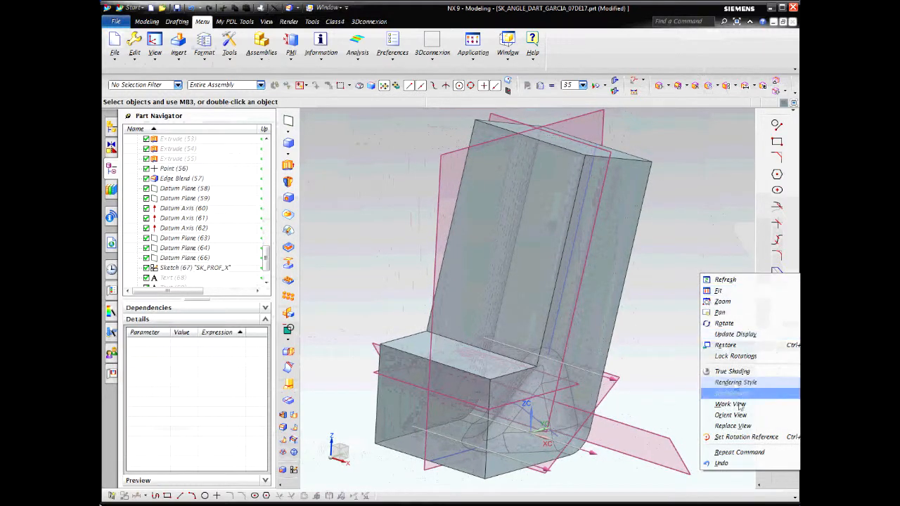
mouse_move(723, 426)
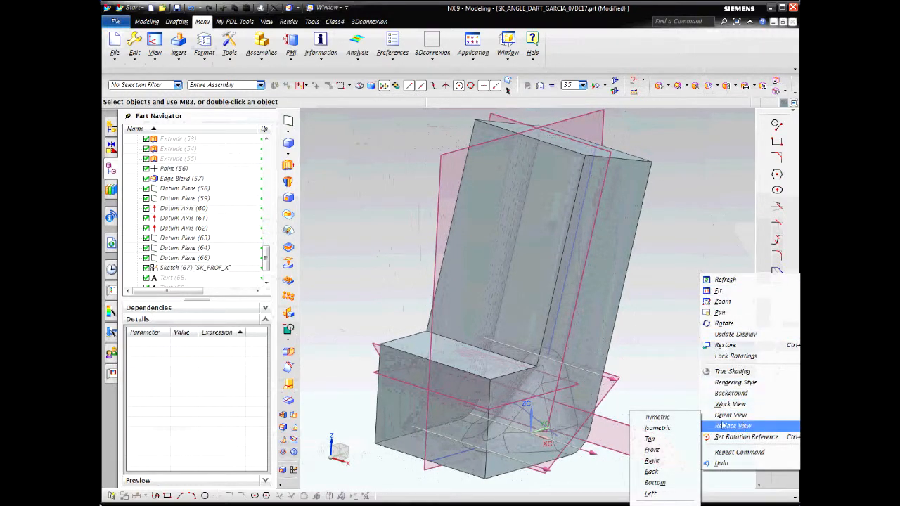
click(658, 427)
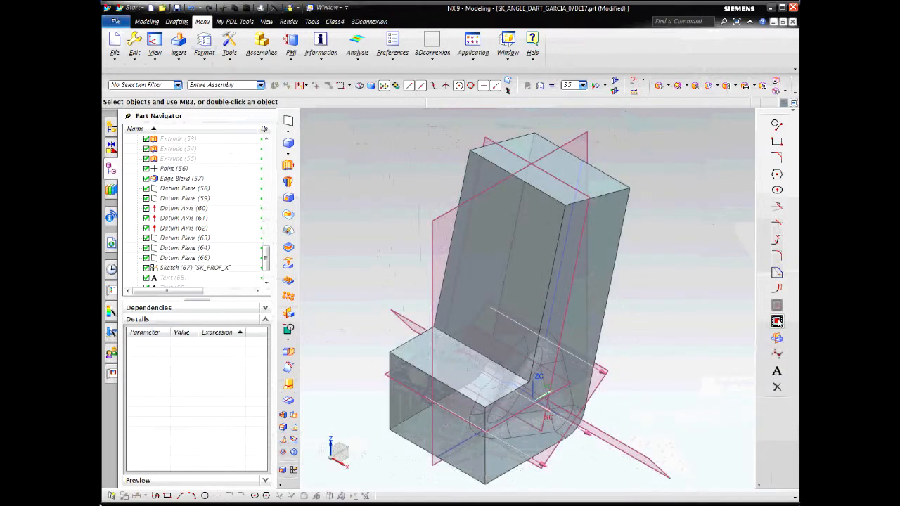